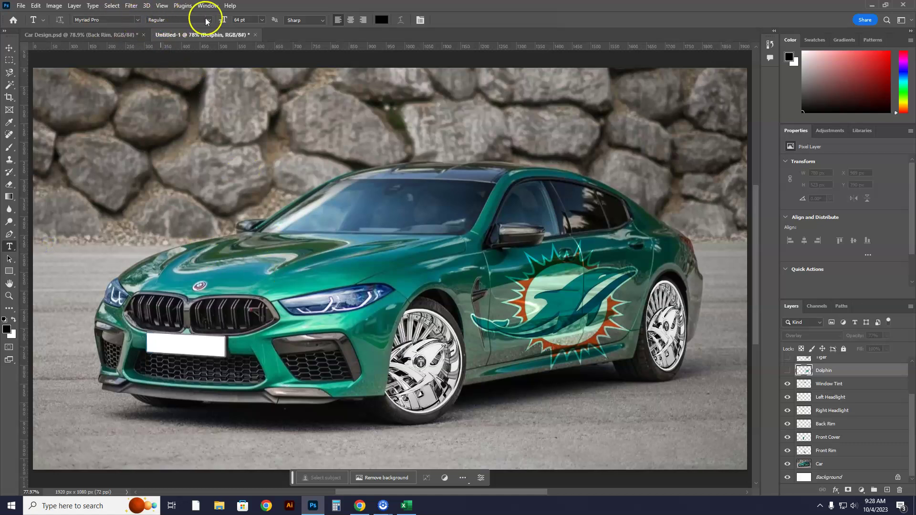
Choose Kunstler Script from the font family list for the new lettering.
{"action": "left_click", "coordinate": [137, 20]}
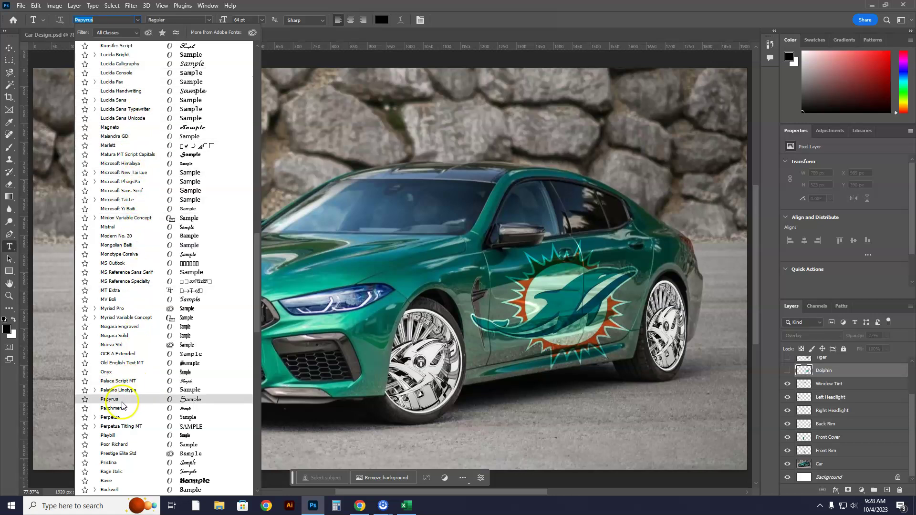
{"action": "scroll", "coordinate": [178, 43], "scroll_direction": "up", "scroll_amount": 2}
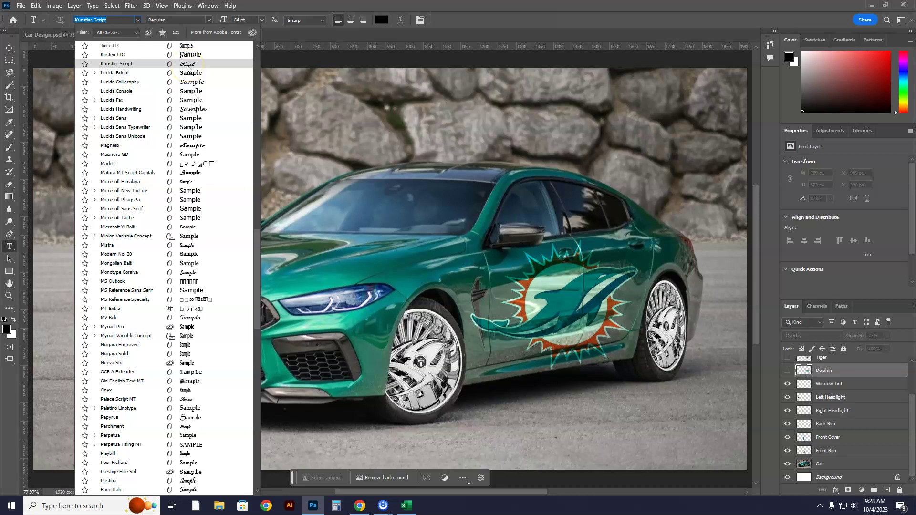
{"action": "left_click", "coordinate": [186, 65]}
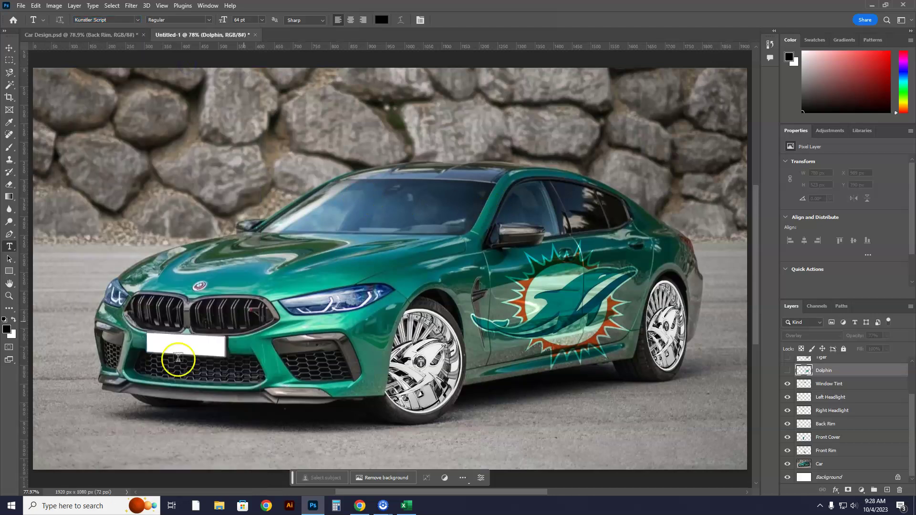
Make white the foreground colour, keeping white after trying other hues in the Color Picker.
{"action": "left_click", "coordinate": [14, 321]}
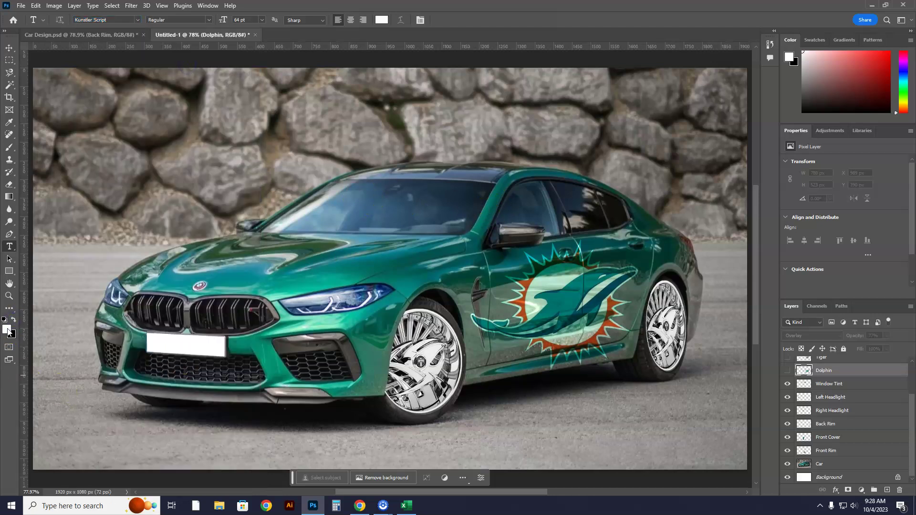
{"action": "left_click", "coordinate": [7, 329]}
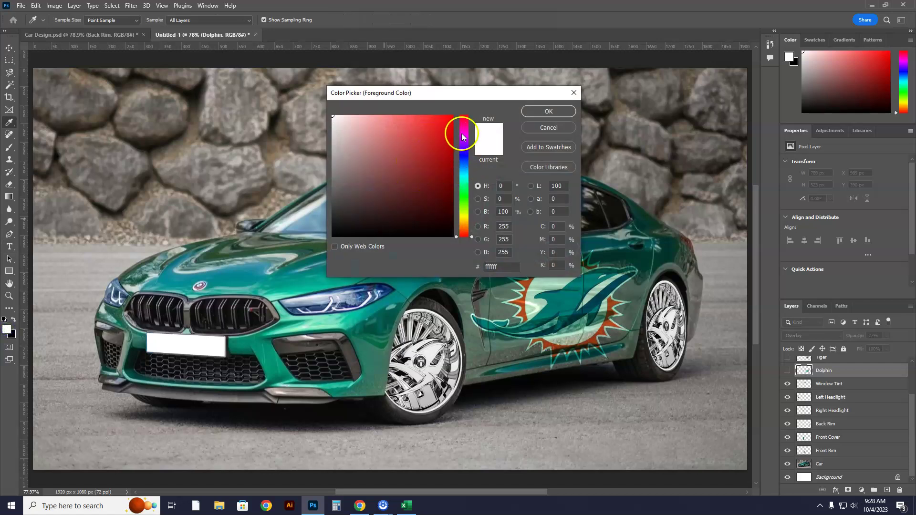
{"action": "mouse_move", "coordinate": [460, 163]}
{"action": "left_mouse_down"}
{"action": "mouse_move", "coordinate": [463, 151]}
{"action": "mouse_move", "coordinate": [463, 209]}
{"action": "mouse_move", "coordinate": [461, 156]}
{"action": "left_mouse_up"}
{"action": "left_click_drag", "start_coordinate": [363, 133], "coordinate": [321, 111]}
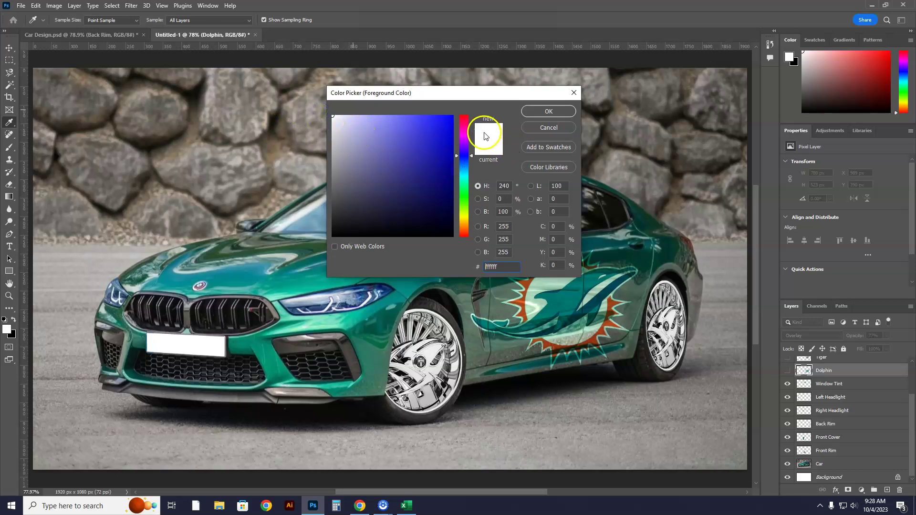
{"action": "left_click_drag", "start_coordinate": [336, 122], "coordinate": [315, 105]}
{"action": "left_click", "coordinate": [561, 109]}
Type 'Loyalty' on the windshield as a new text layer.
{"action": "key", "text": "t"}
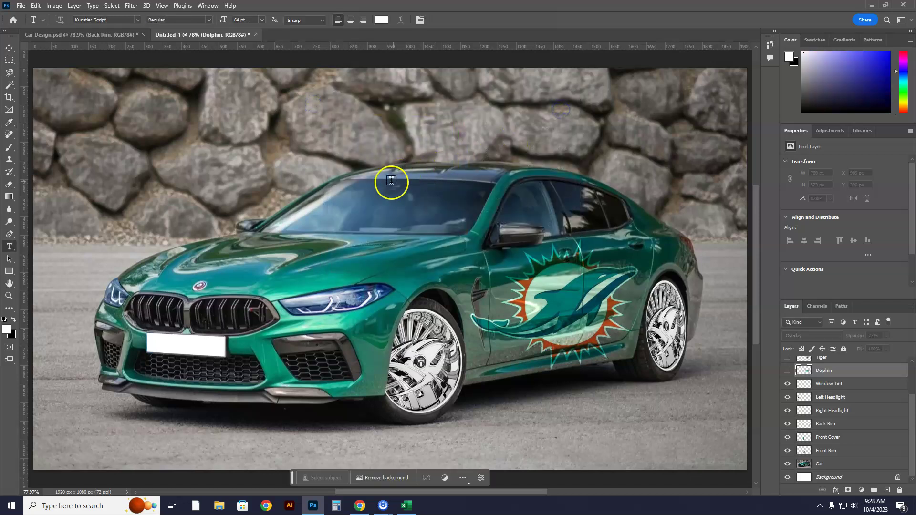
{"action": "left_click", "coordinate": [351, 193]}
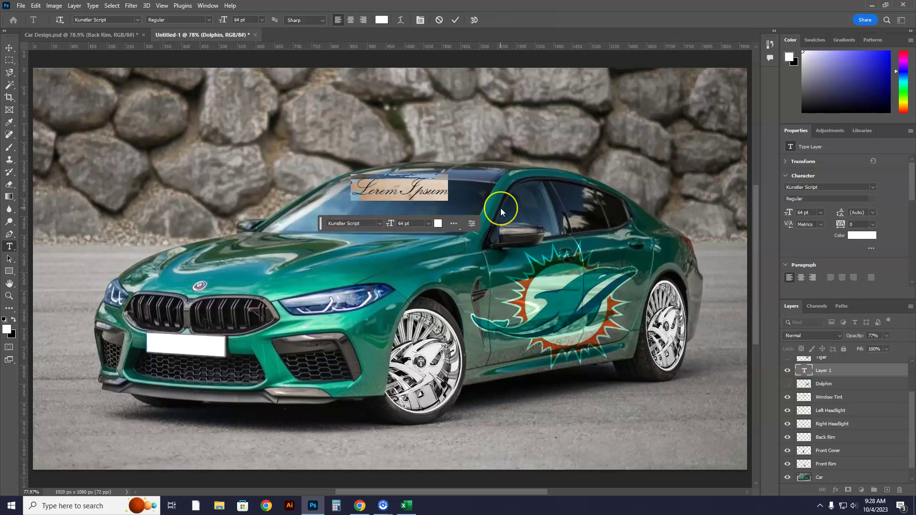
{"action": "type", "text": "L"}
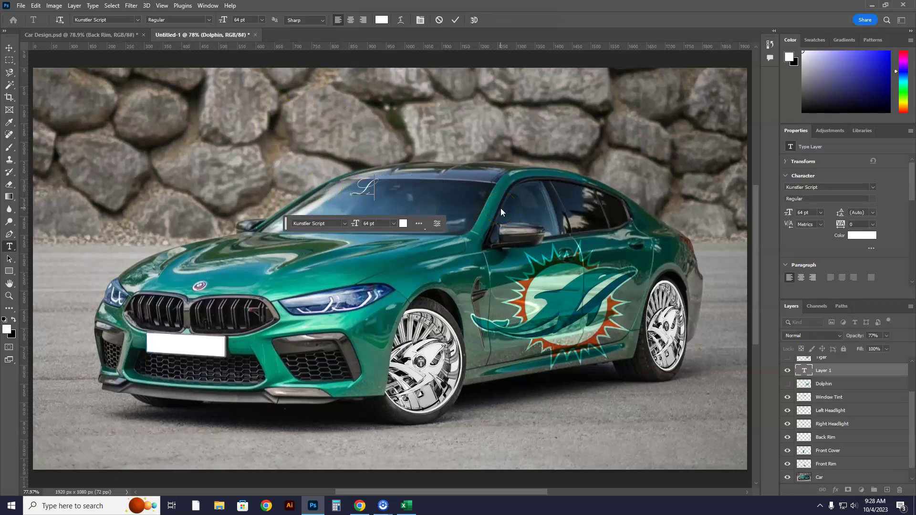
{"action": "type", "text": "oyalty"}
Set the Loyalty text size to 150 pt and commit the text.
{"action": "left_click_drag", "start_coordinate": [411, 191], "coordinate": [340, 190]}
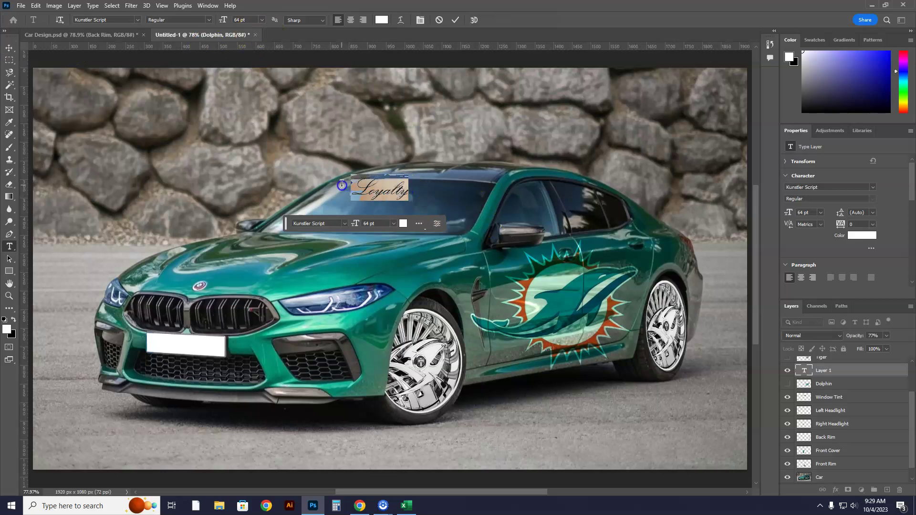
{"action": "left_click", "coordinate": [261, 21]}
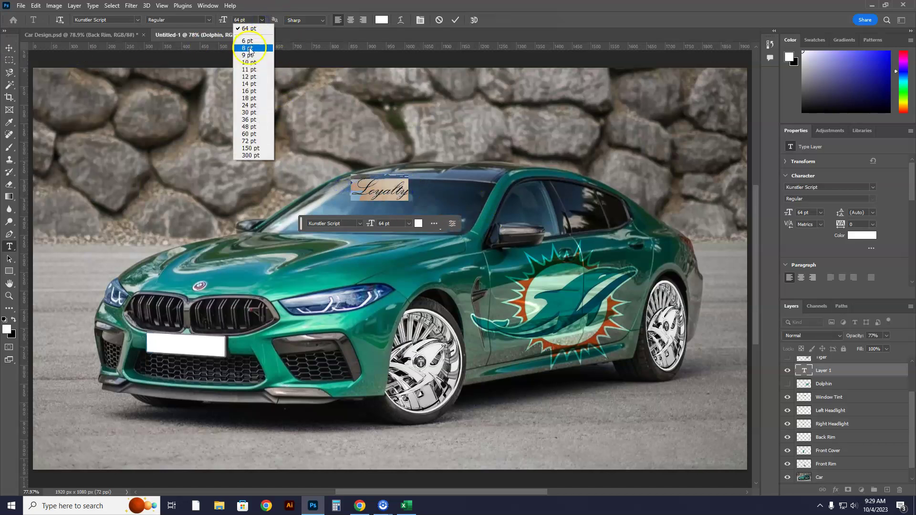
{"action": "left_click", "coordinate": [248, 48]}
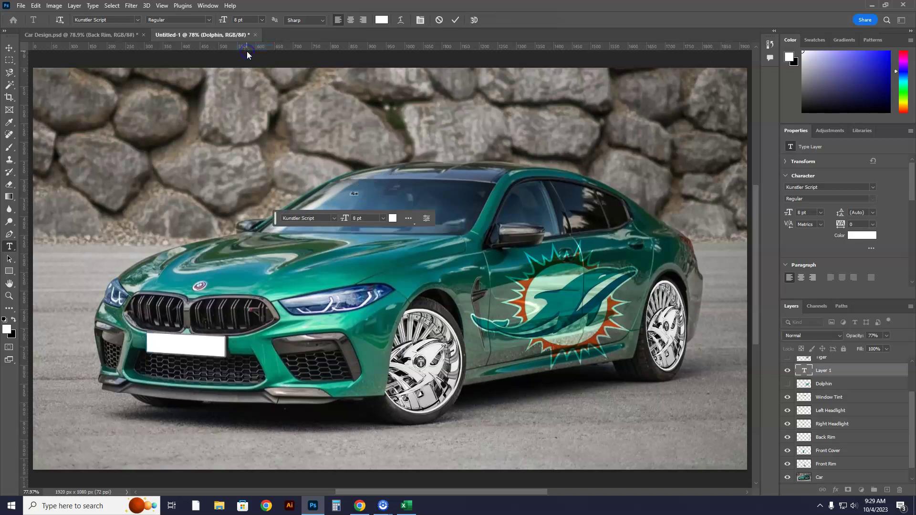
{"action": "left_click", "coordinate": [263, 20]}
{"action": "left_click", "coordinate": [250, 107]}
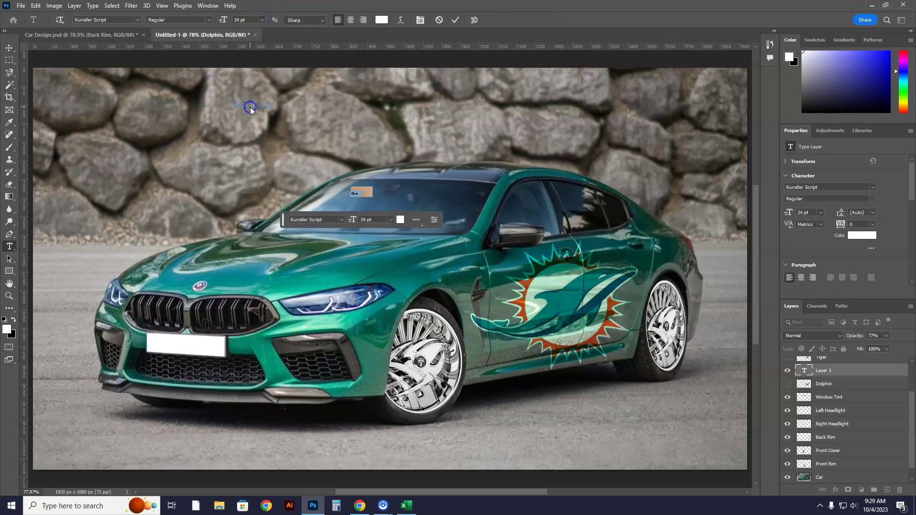
{"action": "left_click", "coordinate": [262, 20]}
{"action": "left_click", "coordinate": [256, 147]}
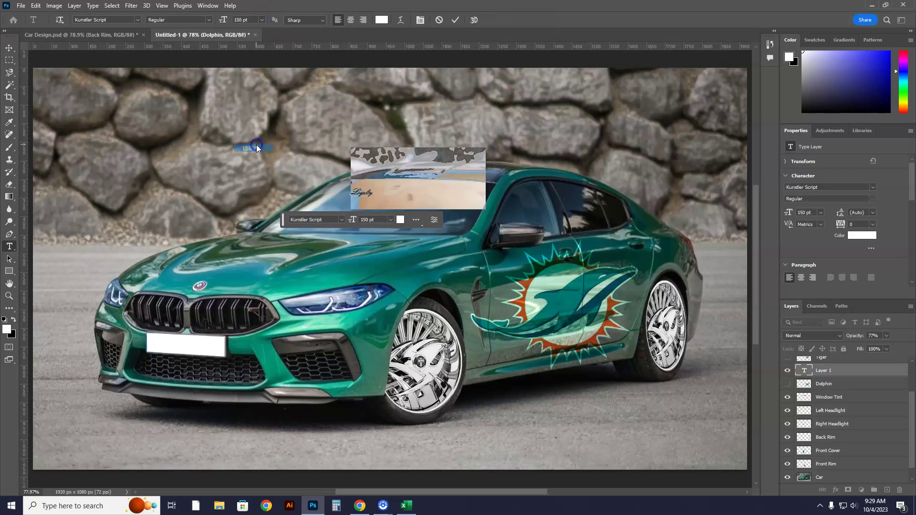
{"action": "left_click", "coordinate": [10, 48]}
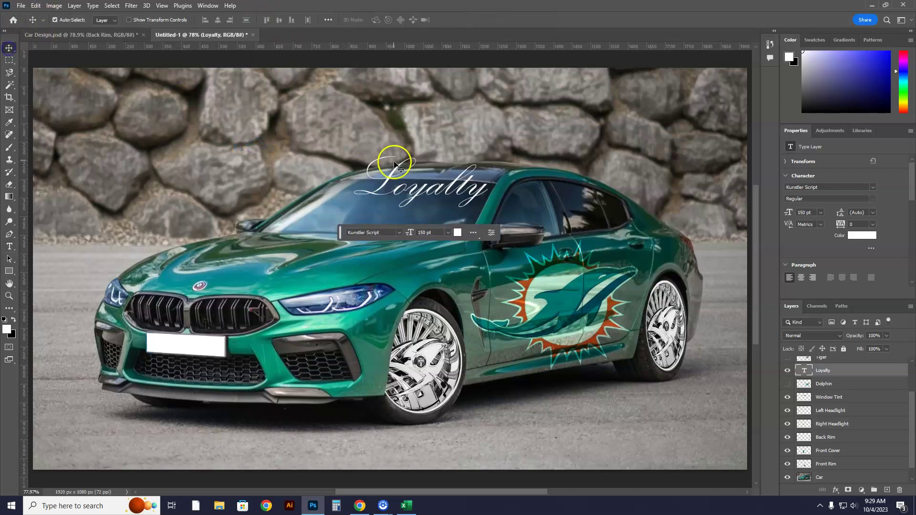
Scale Loyalty down to about 42%, rotate it about 3°, and place it atop the windshield.
{"action": "left_click_drag", "start_coordinate": [411, 186], "coordinate": [389, 206]}
{"action": "key", "text": "ctrl+t"}
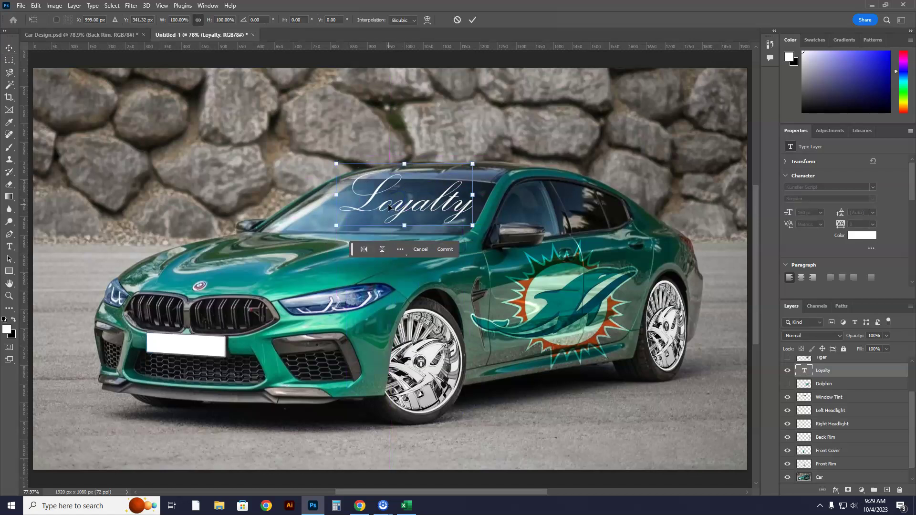
{"action": "left_click_drag", "start_coordinate": [335, 161], "coordinate": [403, 195]}
{"action": "left_click_drag", "start_coordinate": [450, 214], "coordinate": [450, 217]}
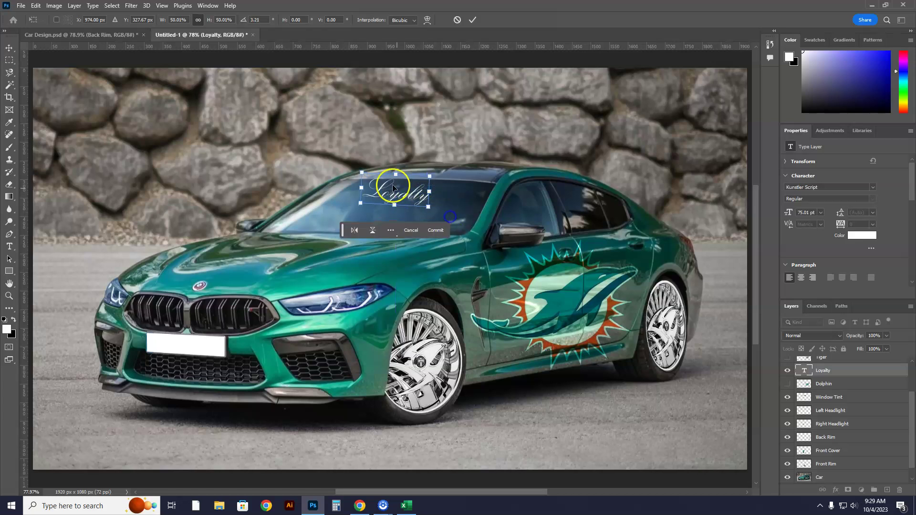
{"action": "left_click_drag", "start_coordinate": [362, 173], "coordinate": [402, 193]}
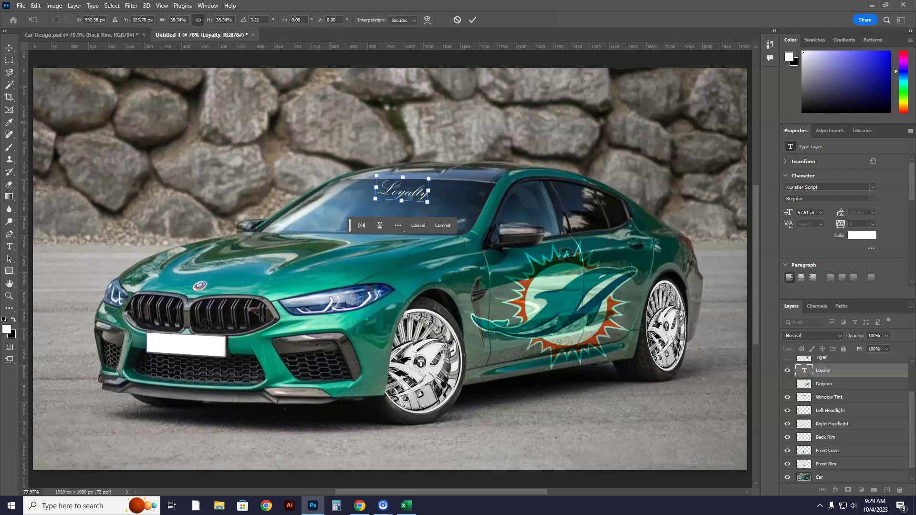
{"action": "left_click", "coordinate": [8, 48]}
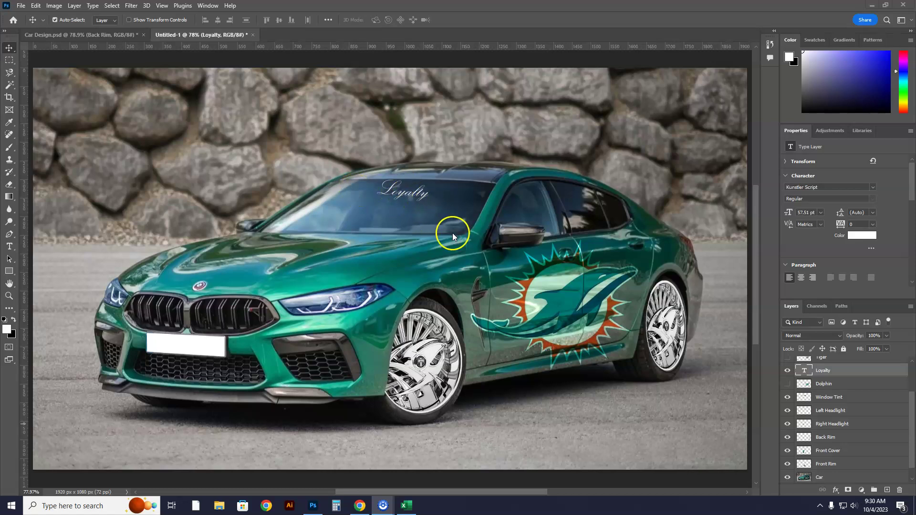
Hide the Loyalty script layer and start a new text layer at the windshield.
{"action": "left_click", "coordinate": [787, 371]}
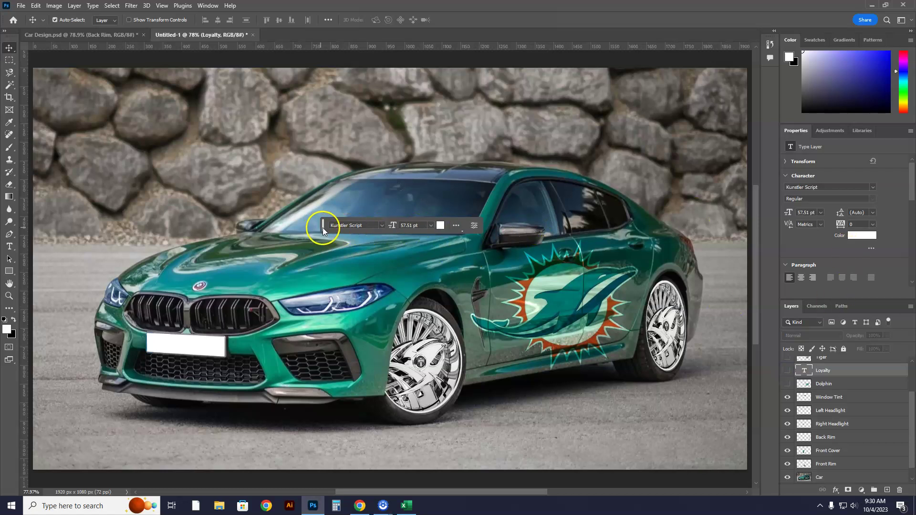
{"action": "left_click_drag", "start_coordinate": [325, 226], "coordinate": [240, 439]}
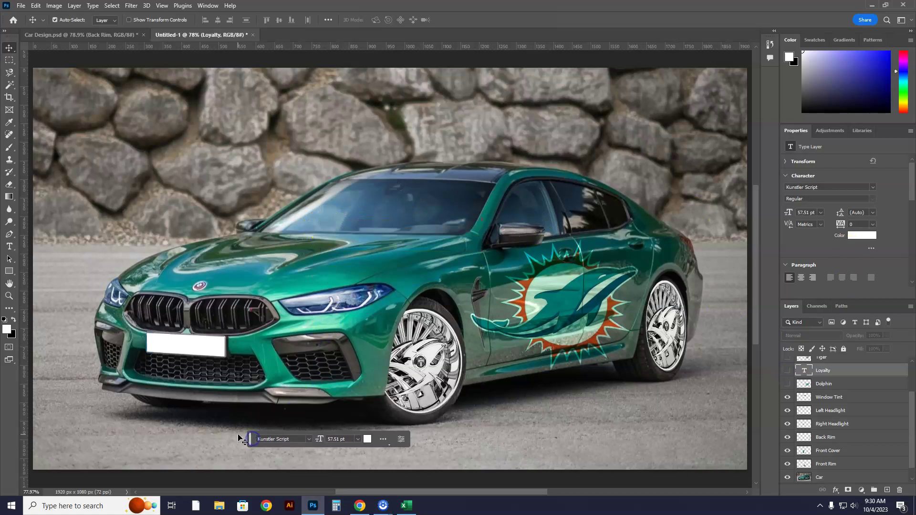
{"action": "left_click", "coordinate": [9, 246]}
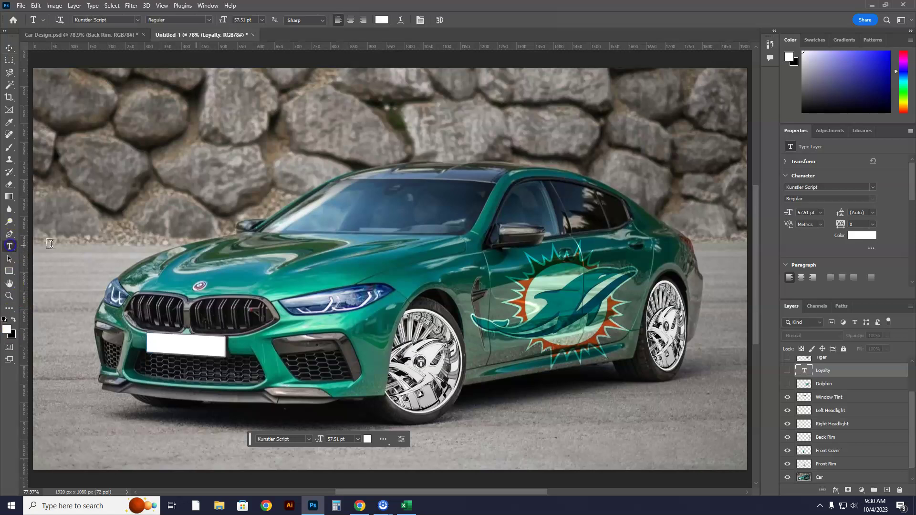
{"action": "left_click", "coordinate": [365, 209]}
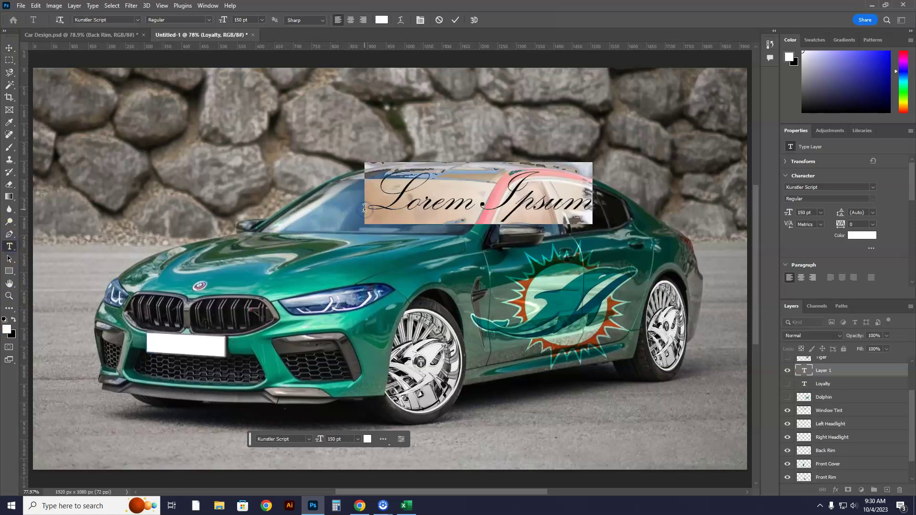
Set the new text to Berlin Sans FB and make it read 'LOYALTY'.
{"action": "left_click", "coordinate": [138, 21]}
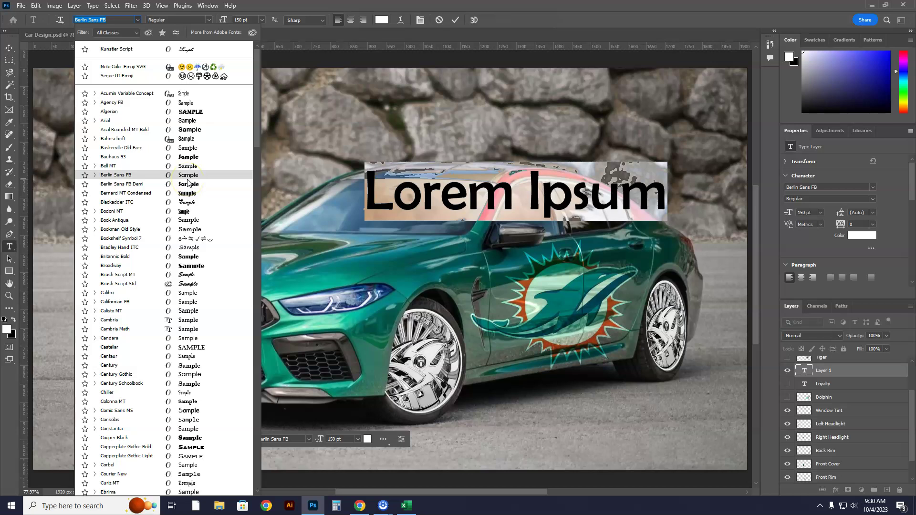
{"action": "left_click", "coordinate": [188, 178]}
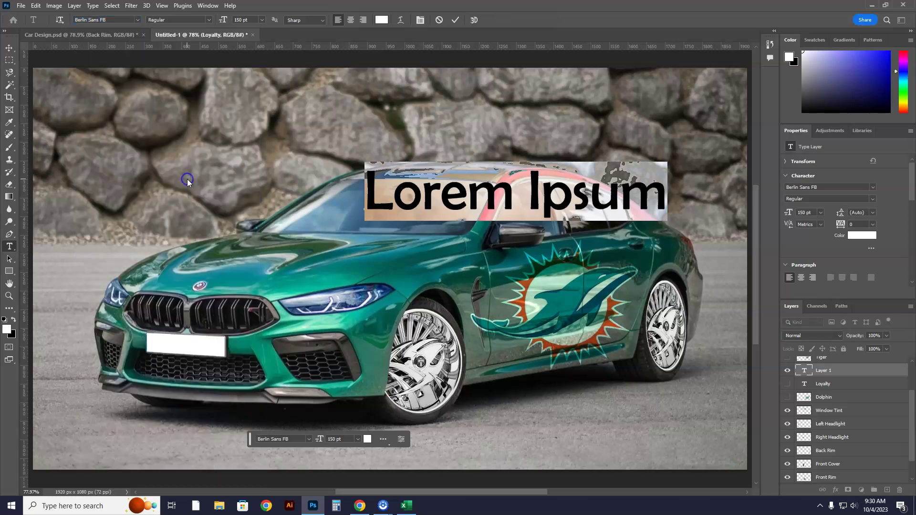
{"action": "left_click", "coordinate": [10, 49]}
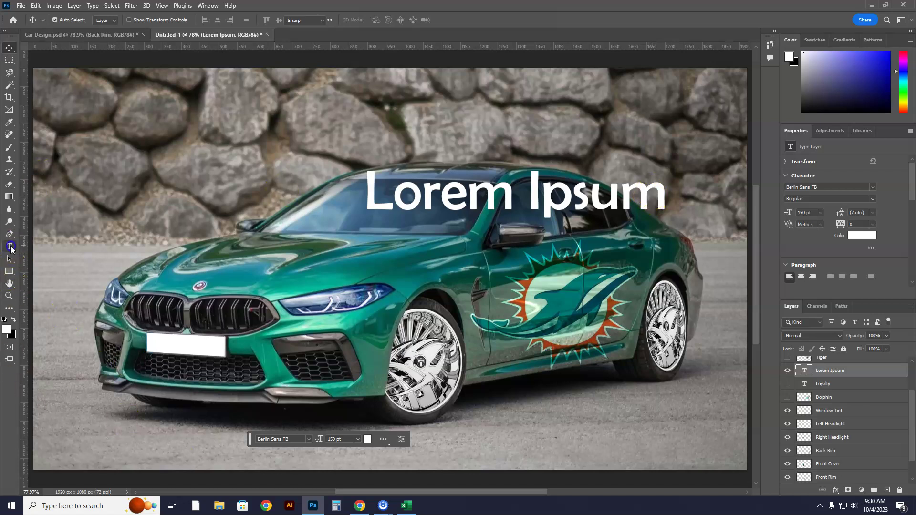
{"action": "left_click", "coordinate": [9, 246]}
{"action": "left_click_drag", "start_coordinate": [665, 201], "coordinate": [394, 200]}
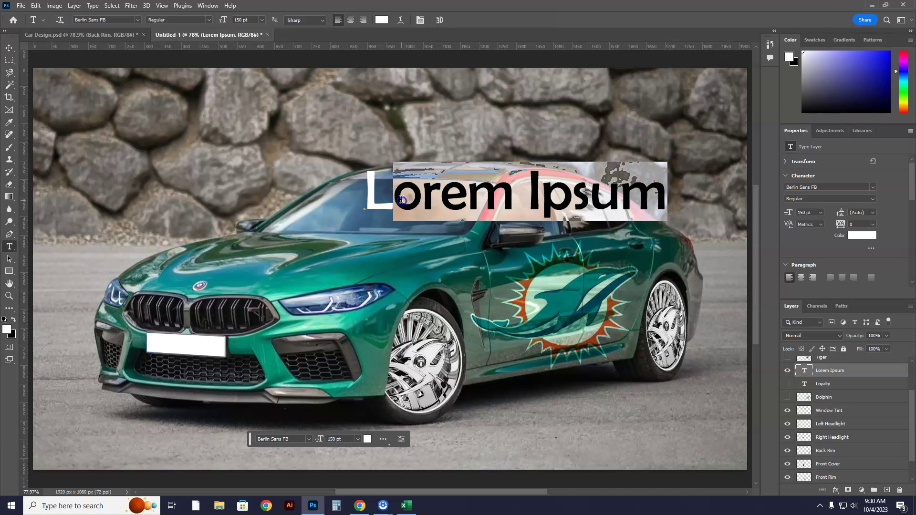
{"action": "type", "text": "OYALTY"}
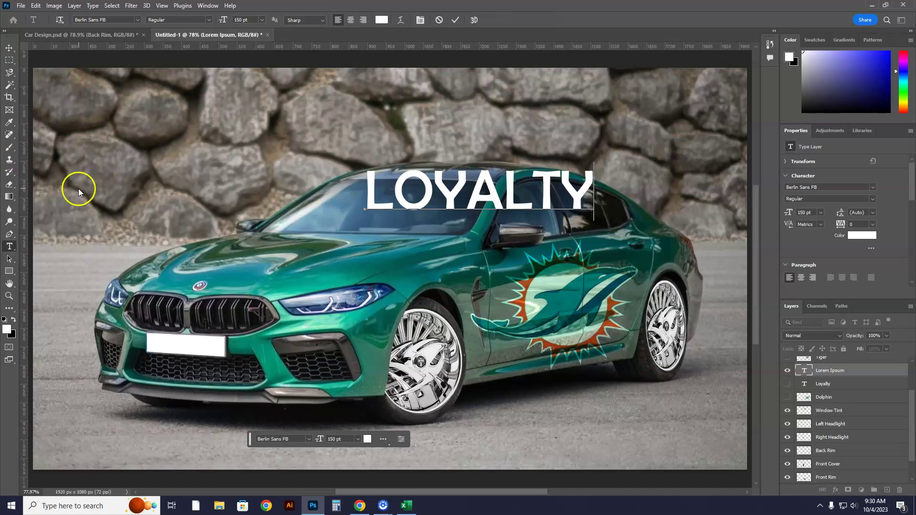
Scale LOYALTY to about half size, tilt it about -9°, and place it below the dolphin logo.
{"action": "left_click", "coordinate": [9, 48]}
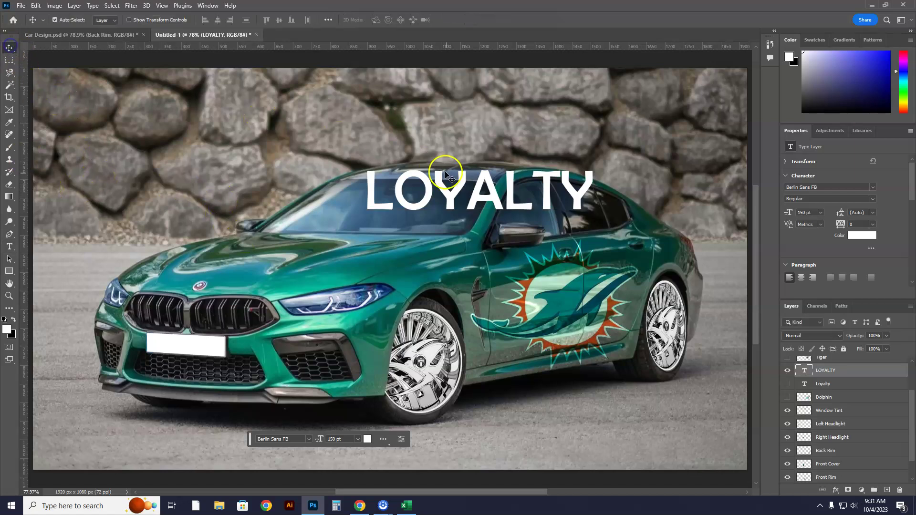
{"action": "left_click_drag", "start_coordinate": [461, 186], "coordinate": [414, 262]}
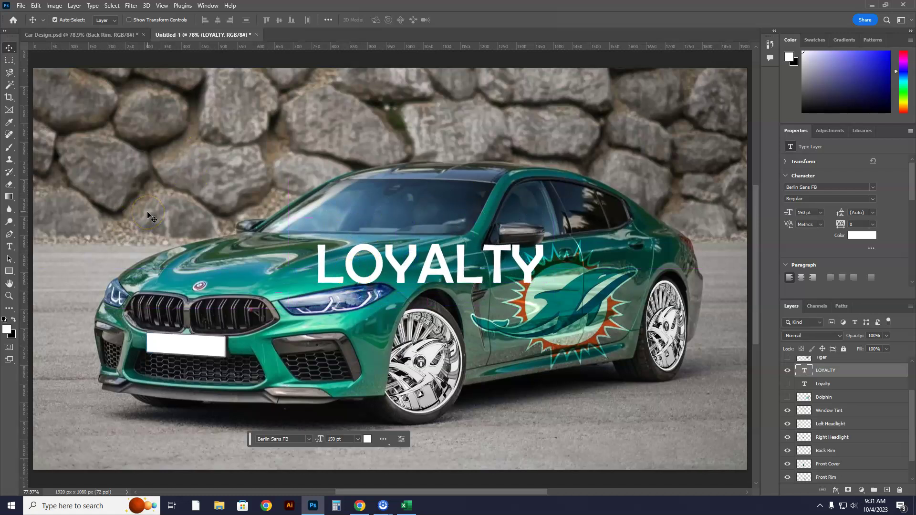
{"action": "key", "text": "ctrl+t"}
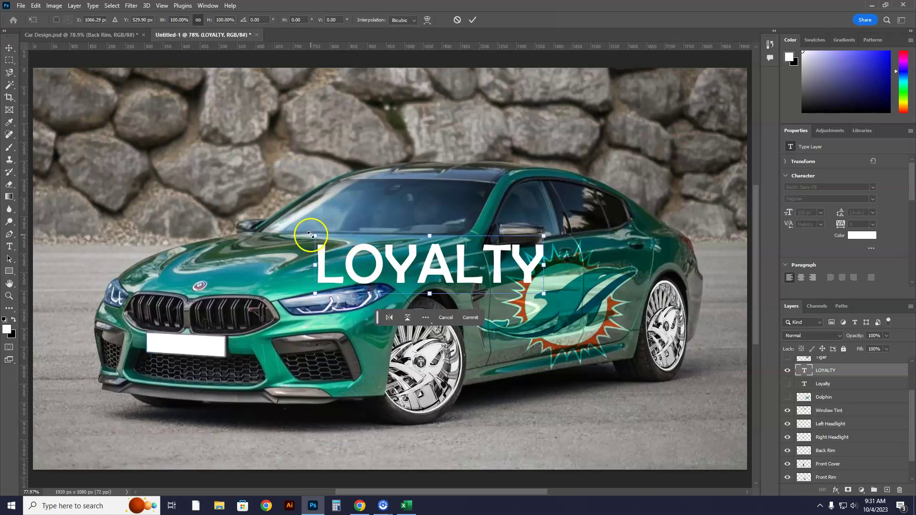
{"action": "left_click_drag", "start_coordinate": [315, 236], "coordinate": [423, 263]}
{"action": "left_click_drag", "start_coordinate": [505, 277], "coordinate": [444, 279]}
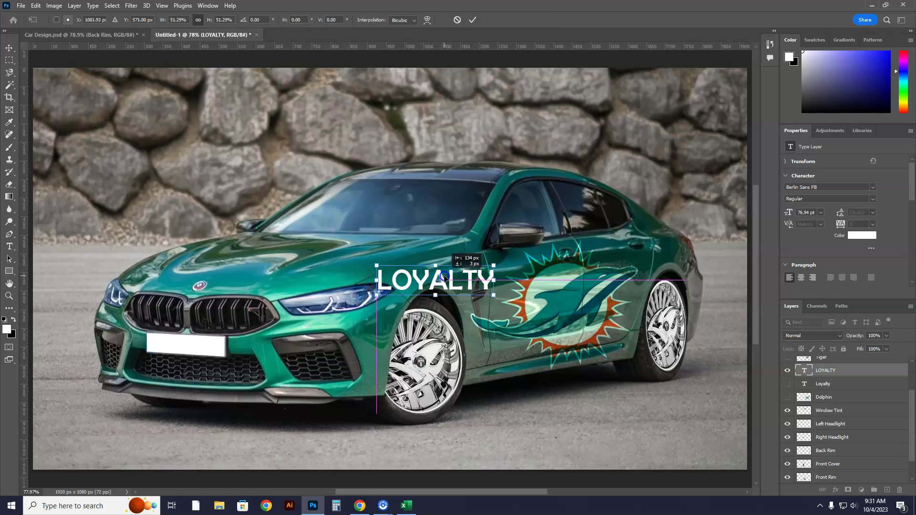
{"action": "left_click_drag", "start_coordinate": [444, 278], "coordinate": [444, 278]}
{"action": "left_click_drag", "start_coordinate": [507, 285], "coordinate": [508, 258]}
{"action": "left_click_drag", "start_coordinate": [452, 275], "coordinate": [547, 340]}
{"action": "mouse_move", "coordinate": [599, 324]}
{"action": "left_mouse_down"}
{"action": "mouse_move", "coordinate": [602, 343]}
{"action": "mouse_move", "coordinate": [606, 331]}
{"action": "left_mouse_up"}
{"action": "left_click", "coordinate": [9, 48]}
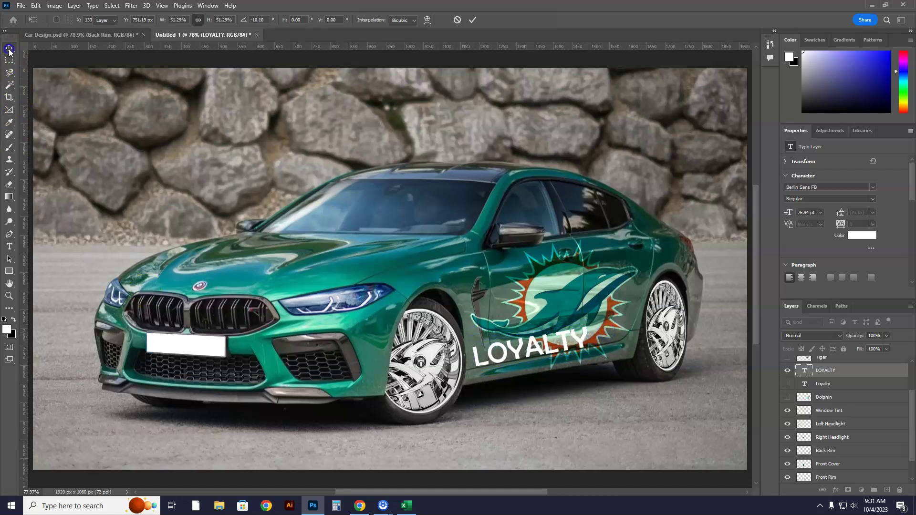
Stack the LOYALTY text layer above the Miami Logo layer in the Layers panel.
{"action": "left_click", "coordinate": [570, 346]}
{"action": "left_click", "coordinate": [525, 332]}
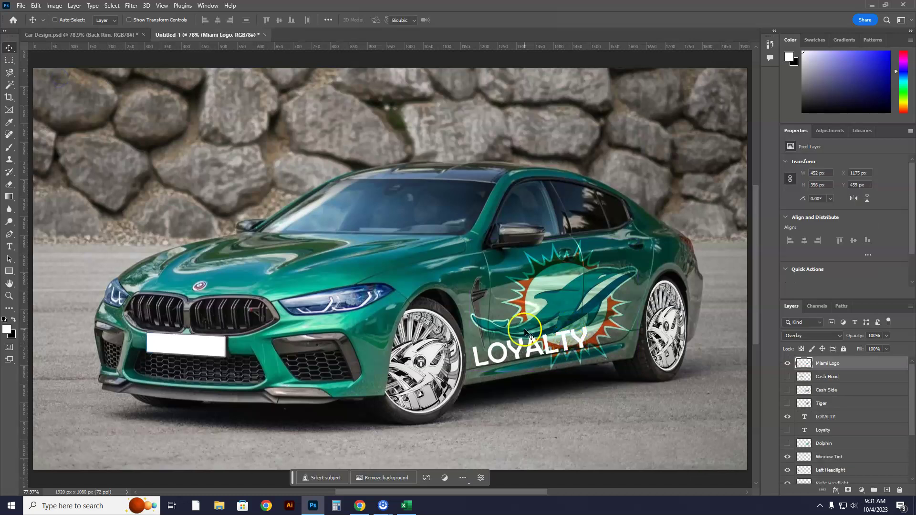
{"action": "key", "text": "ctrl+t"}
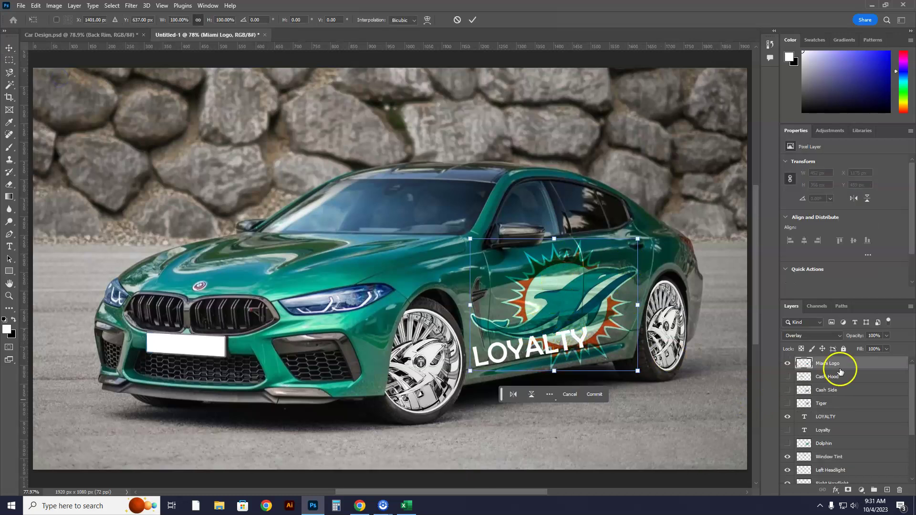
{"action": "left_click", "coordinate": [830, 417]}
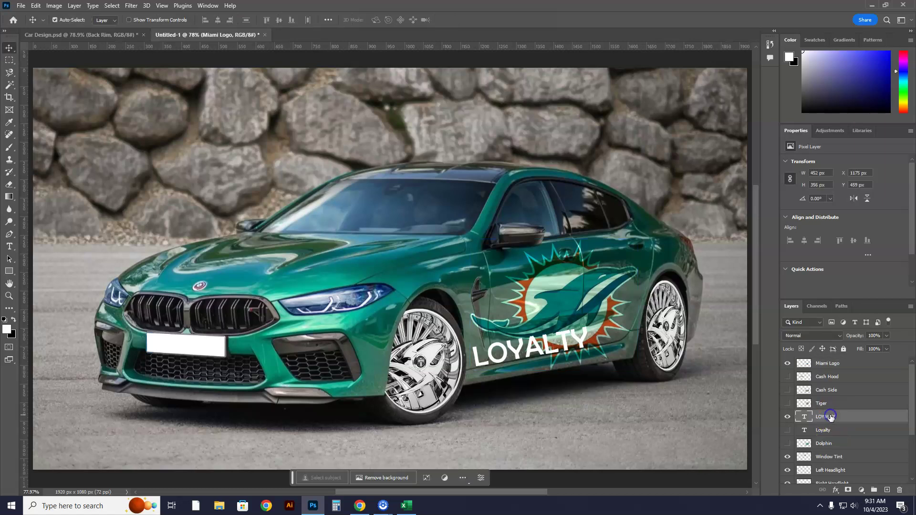
{"action": "left_click_drag", "start_coordinate": [821, 418], "coordinate": [828, 363]}
Resize LOYALTY to 66.05 pt and move it over the front fender above the wheel.
{"action": "left_click", "coordinate": [565, 347]}
{"action": "key", "text": "ctrl+t"}
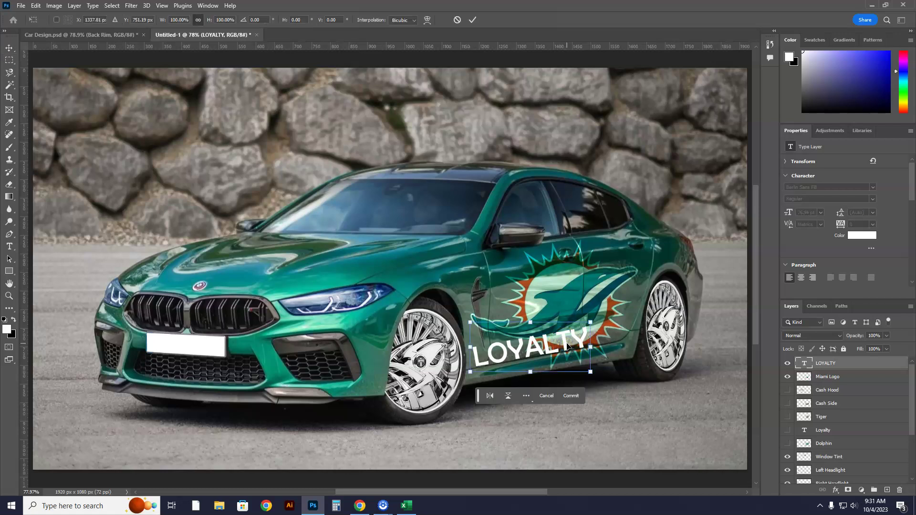
{"action": "left_click_drag", "start_coordinate": [590, 323], "coordinate": [436, 278]}
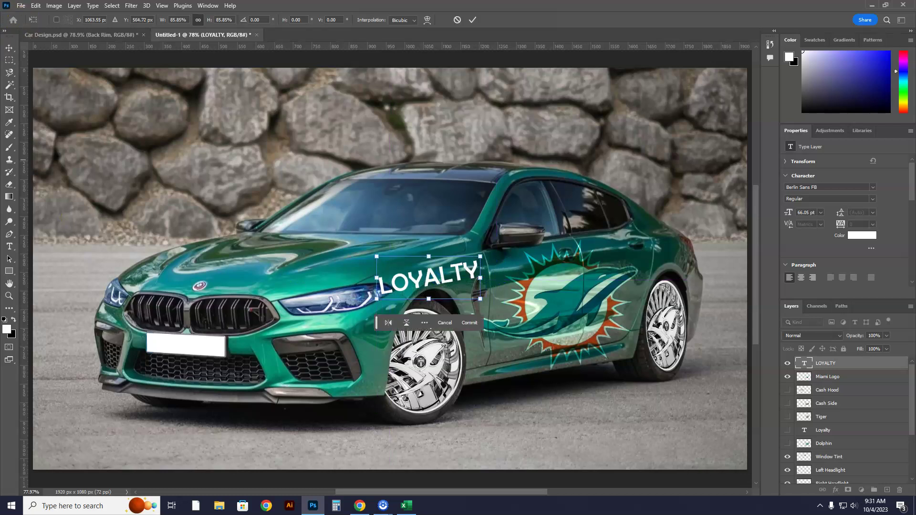
{"action": "left_click", "coordinate": [9, 48]}
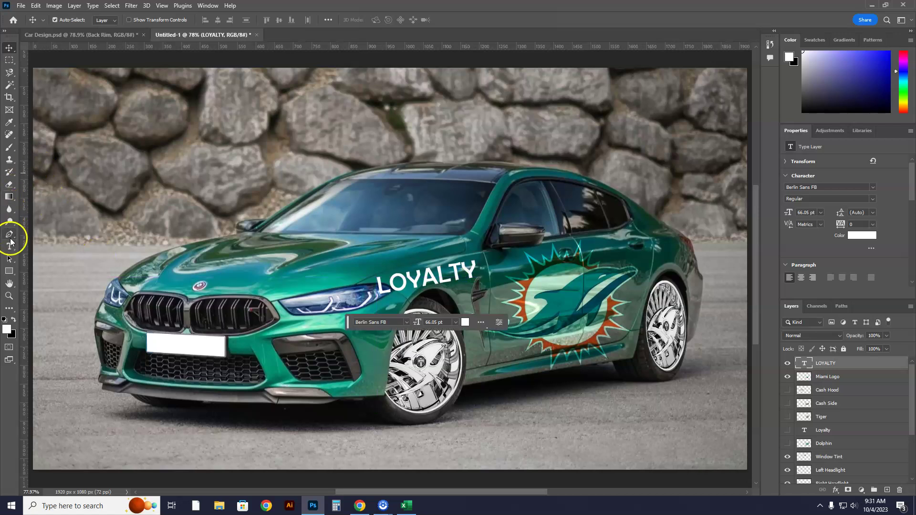
Warp LOYALTY with the Arc style and nudge it down over the front wheel.
{"action": "left_click", "coordinate": [9, 246]}
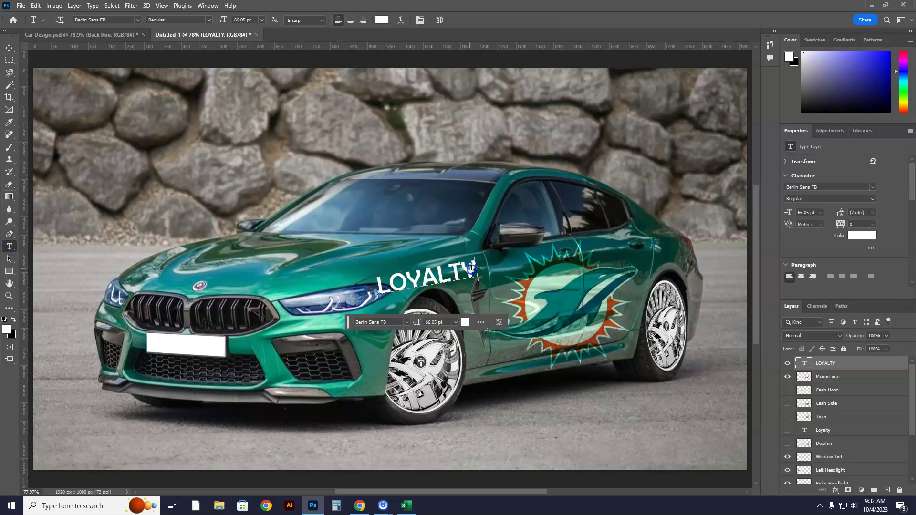
{"action": "left_click_drag", "start_coordinate": [472, 265], "coordinate": [330, 304]}
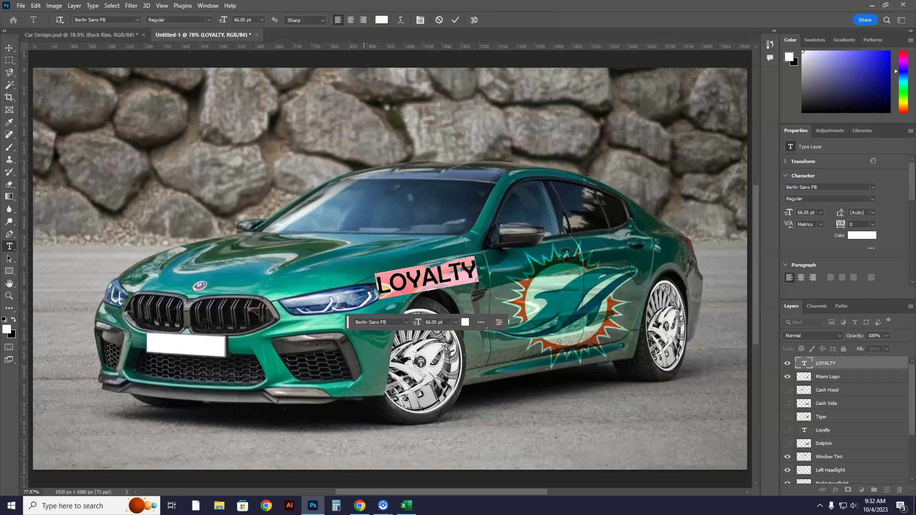
{"action": "key", "text": "alt+Tab"}
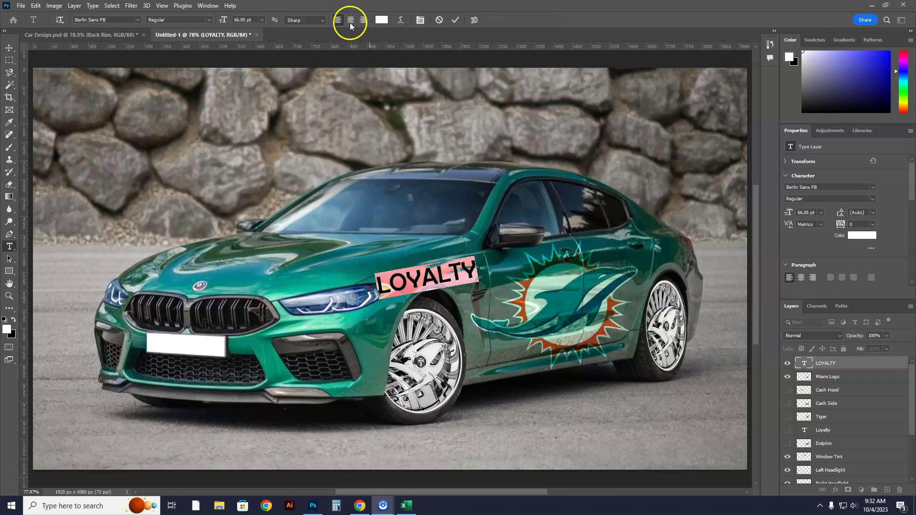
{"action": "left_click", "coordinate": [399, 20]}
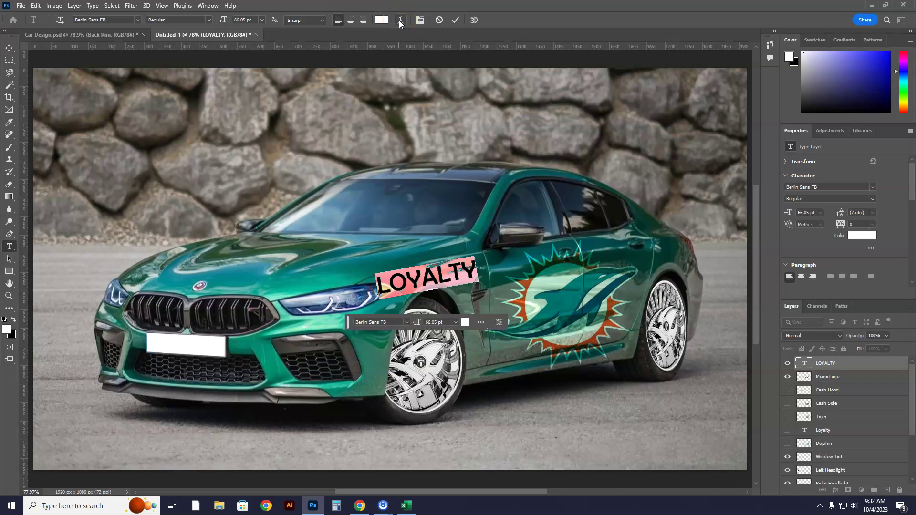
{"action": "left_click", "coordinate": [402, 21]}
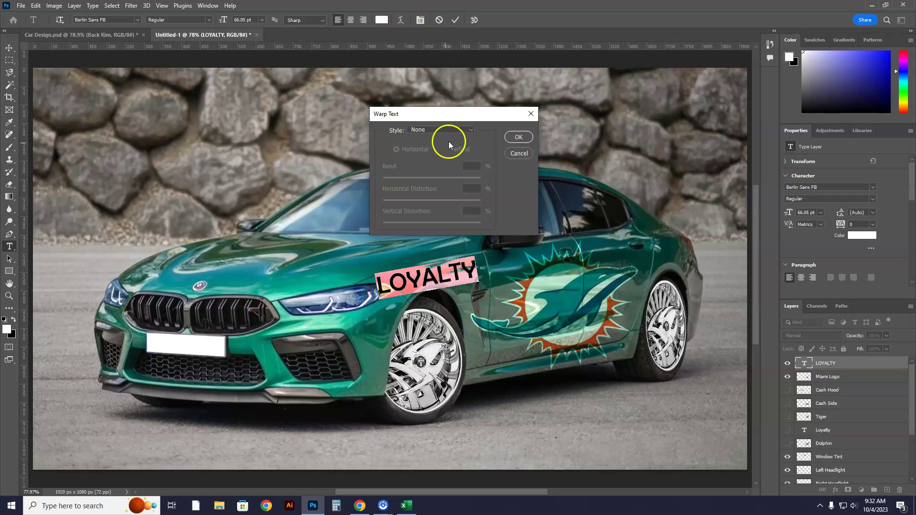
{"action": "left_click", "coordinate": [471, 128]}
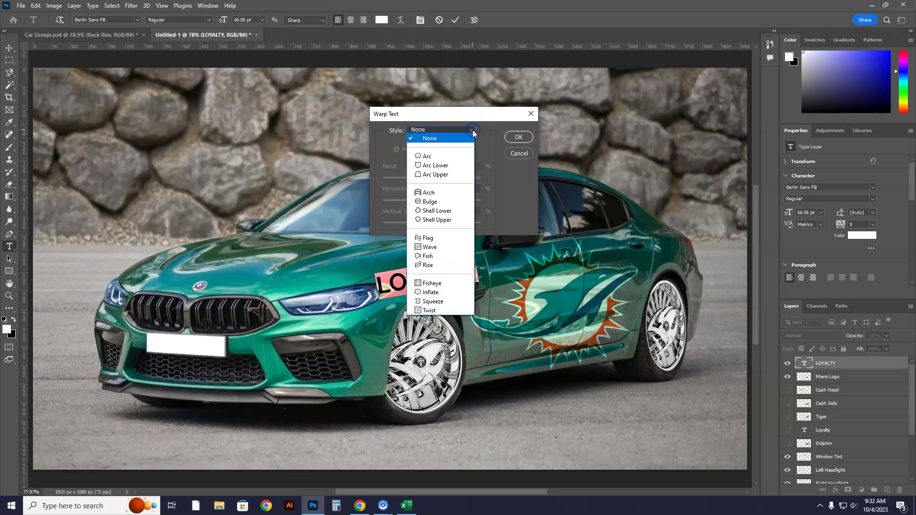
{"action": "left_click", "coordinate": [434, 156]}
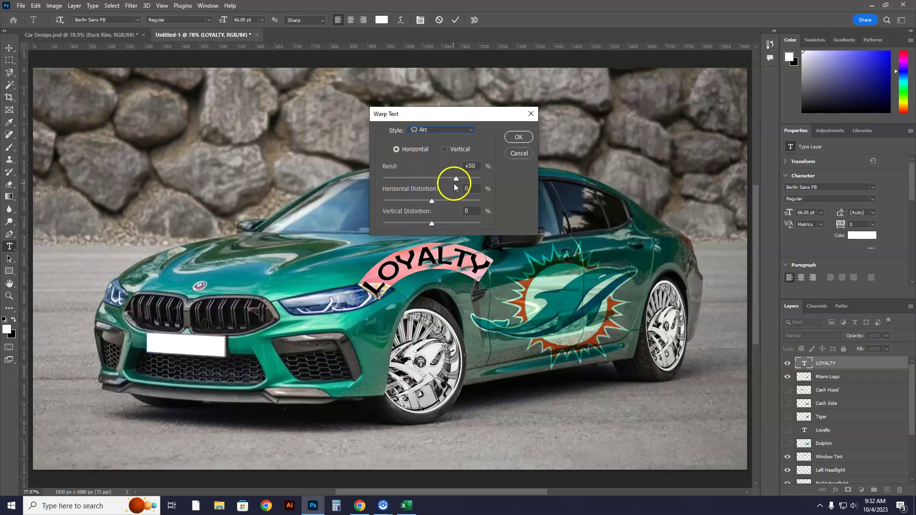
{"action": "mouse_move", "coordinate": [456, 178]}
{"action": "left_mouse_down"}
{"action": "mouse_move", "coordinate": [449, 177]}
{"action": "mouse_move", "coordinate": [457, 177]}
{"action": "left_mouse_up"}
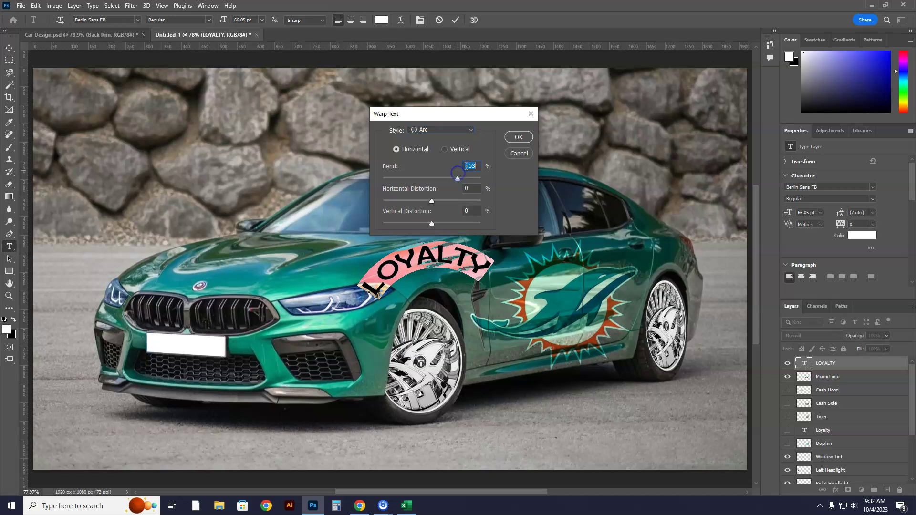
{"action": "left_click", "coordinate": [519, 137]}
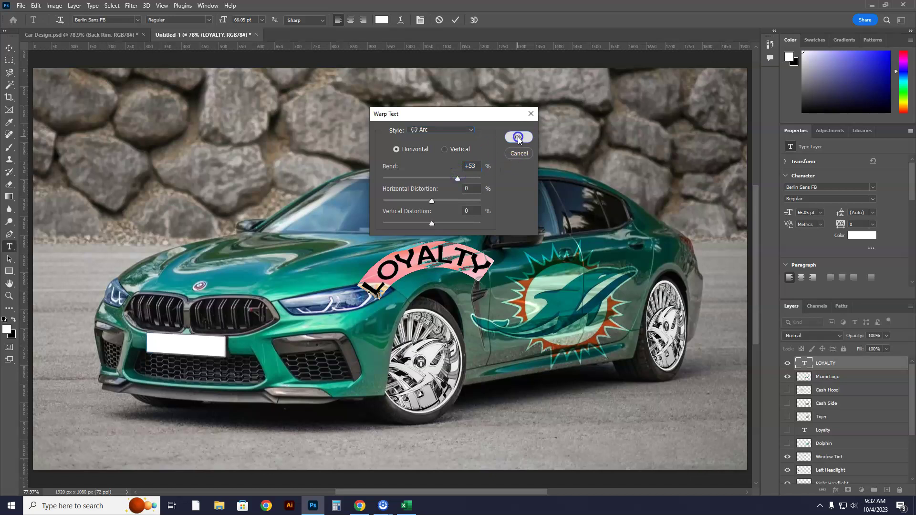
{"action": "left_click", "coordinate": [10, 48]}
{"action": "left_click_drag", "start_coordinate": [440, 252], "coordinate": [443, 278]}
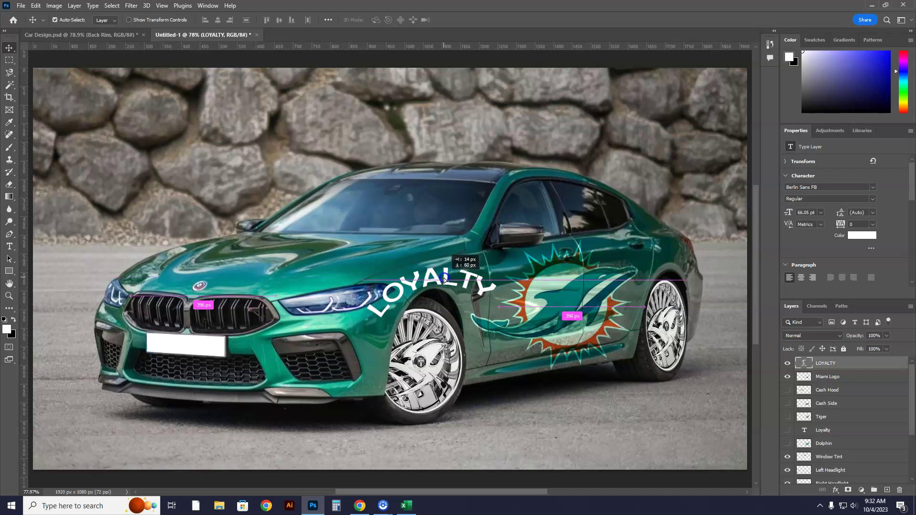
Increase the Arc warp bend on LOYALTY to +82.
{"action": "left_click", "coordinate": [9, 247]}
{"action": "left_click_drag", "start_coordinate": [499, 286], "coordinate": [298, 307]}
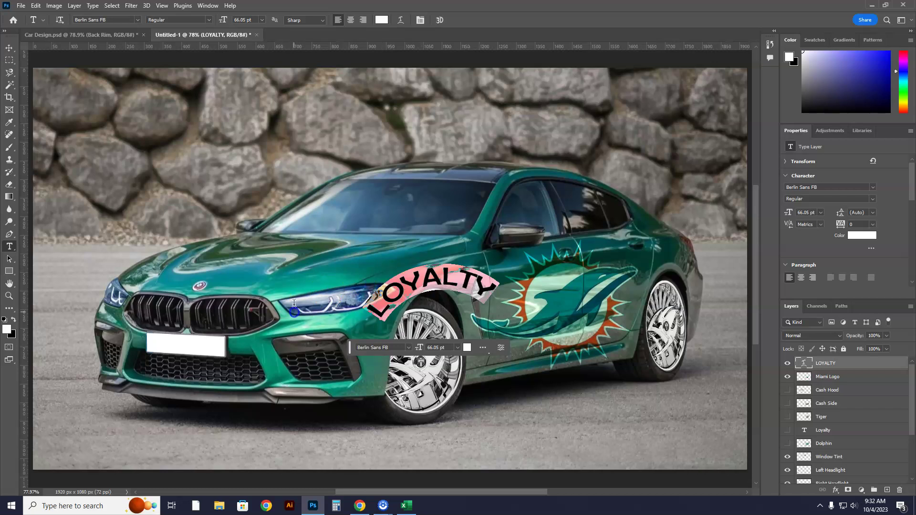
{"action": "left_click", "coordinate": [400, 20]}
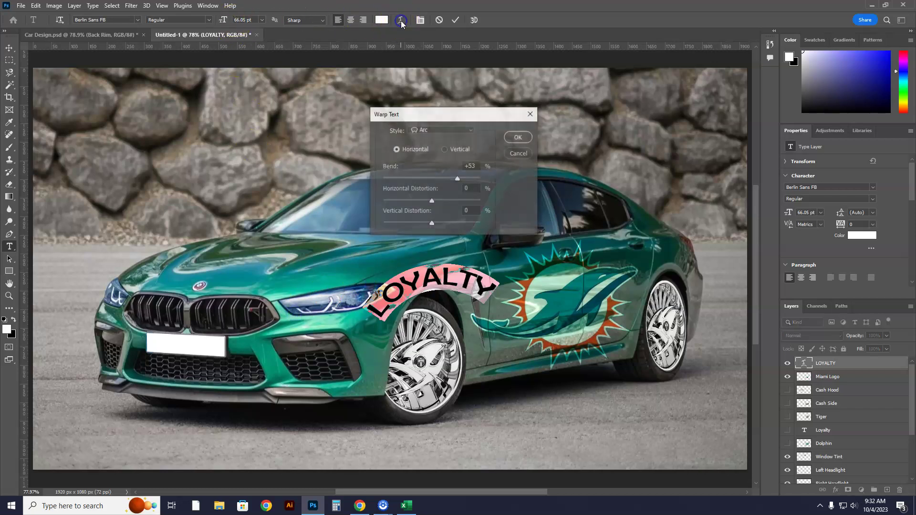
{"action": "left_click", "coordinate": [471, 130]}
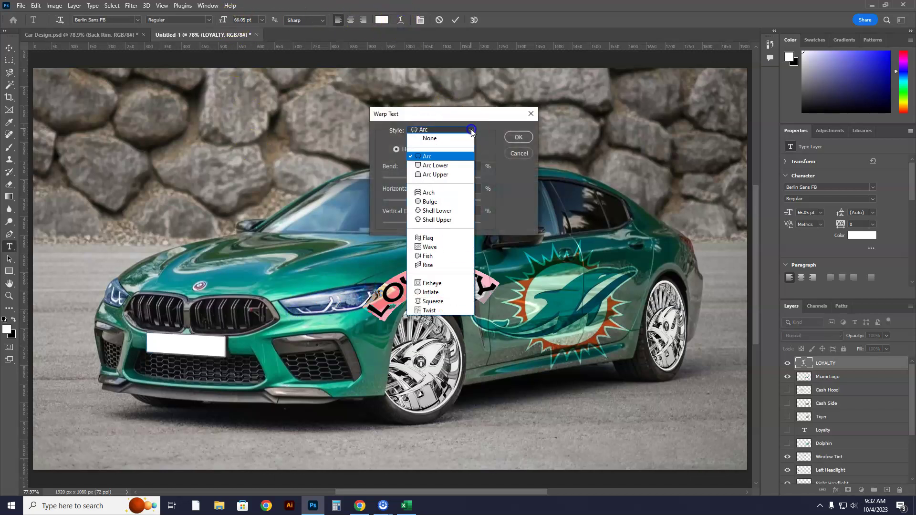
{"action": "left_click", "coordinate": [472, 130]}
{"action": "left_click_drag", "start_coordinate": [460, 177], "coordinate": [471, 179]}
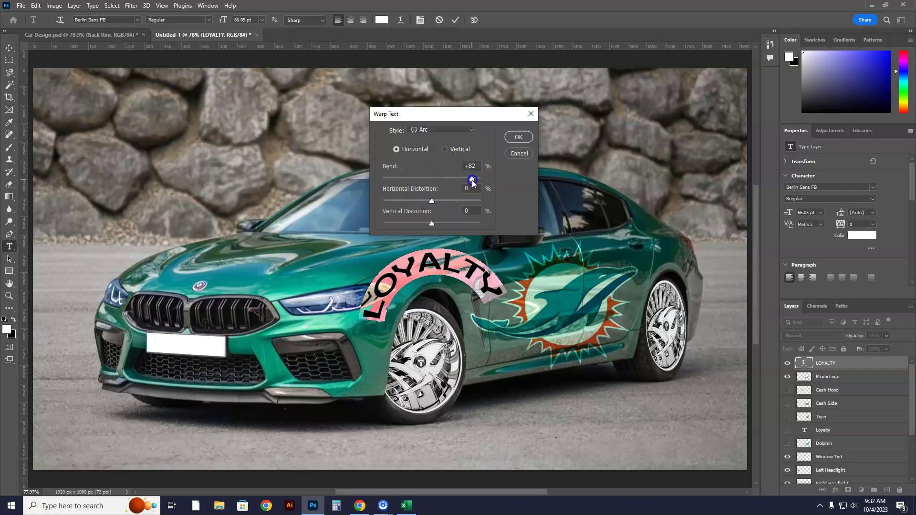
{"action": "left_click", "coordinate": [518, 137]}
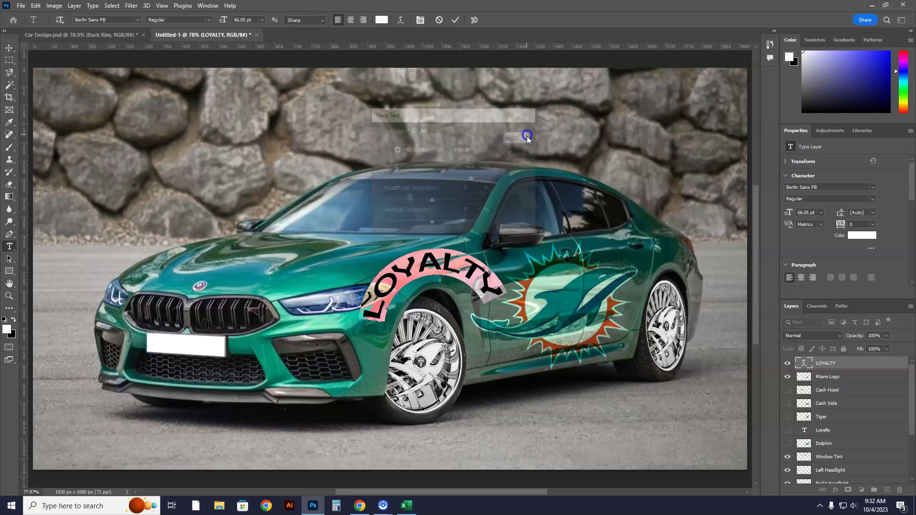
{"action": "left_click", "coordinate": [8, 47]}
Shrink the arched LOYALTY to 65%, try its opacity, then delete the LOYALTY layer.
{"action": "key", "text": "ctrl+t"}
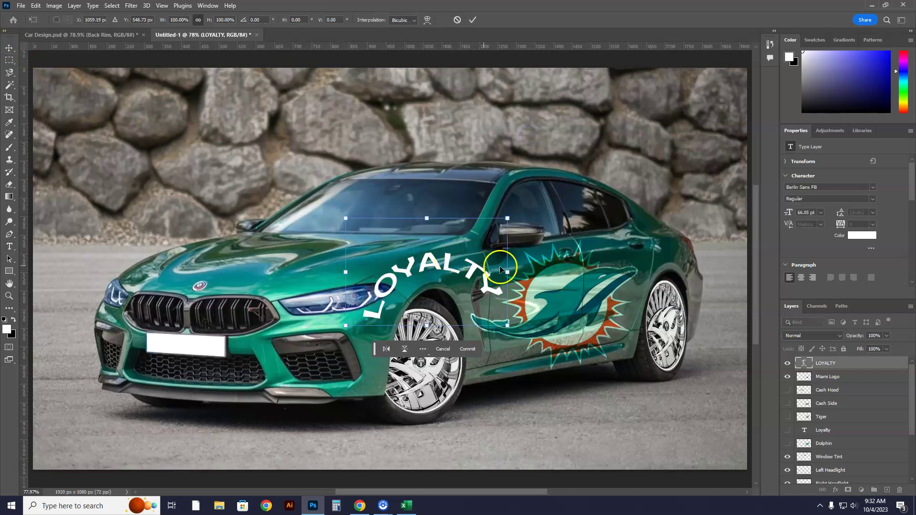
{"action": "left_click_drag", "start_coordinate": [348, 218], "coordinate": [409, 253]}
{"action": "left_click_drag", "start_coordinate": [493, 295], "coordinate": [458, 286]}
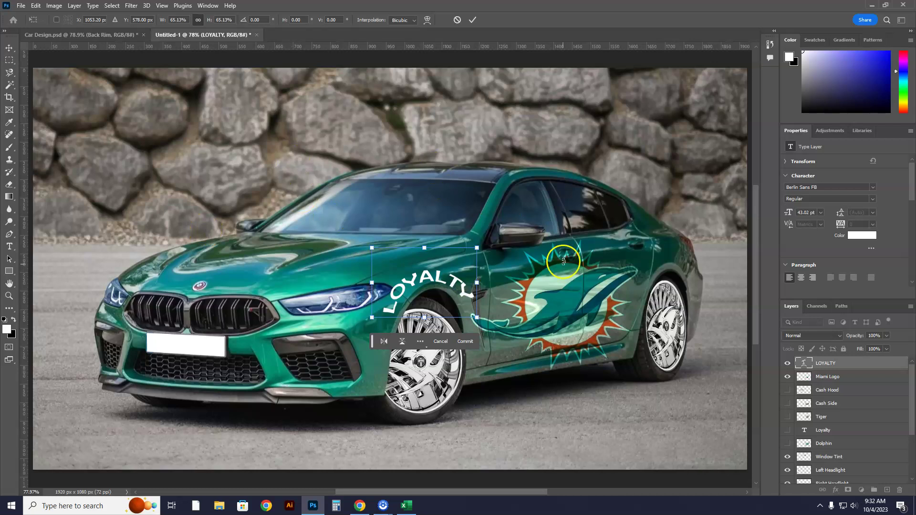
{"action": "left_click", "coordinate": [9, 48]}
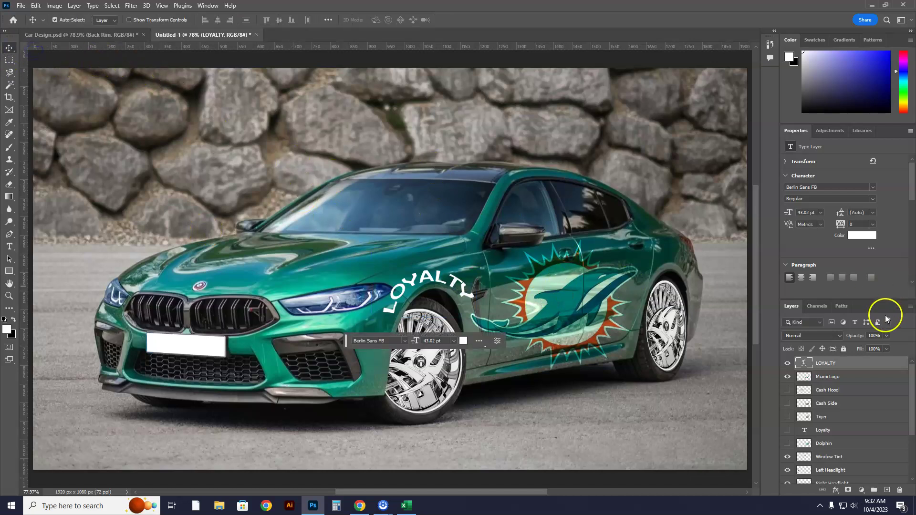
{"action": "left_click", "coordinate": [887, 336]}
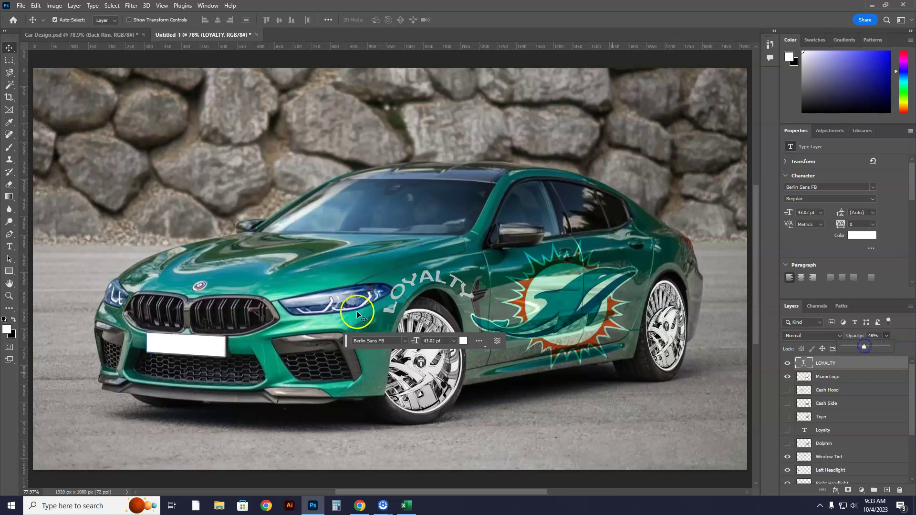
{"action": "left_click_drag", "start_coordinate": [825, 364], "coordinate": [900, 490]}
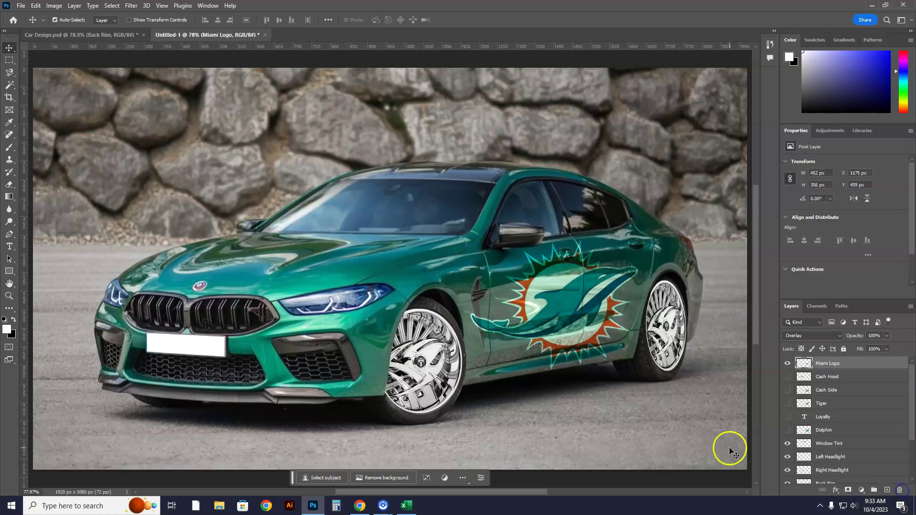
Add a white '45' text layer and drag it down onto the car's hood.
{"action": "left_click", "coordinate": [9, 247]}
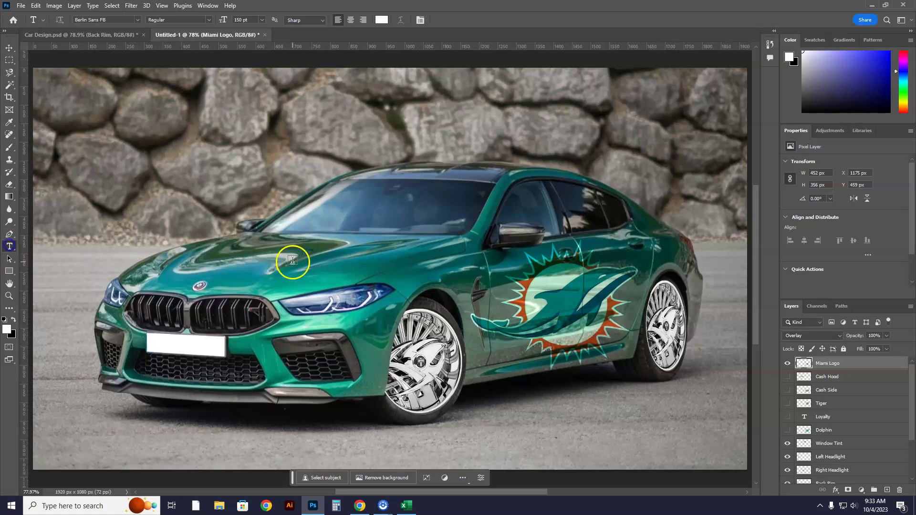
{"action": "left_click", "coordinate": [326, 261]}
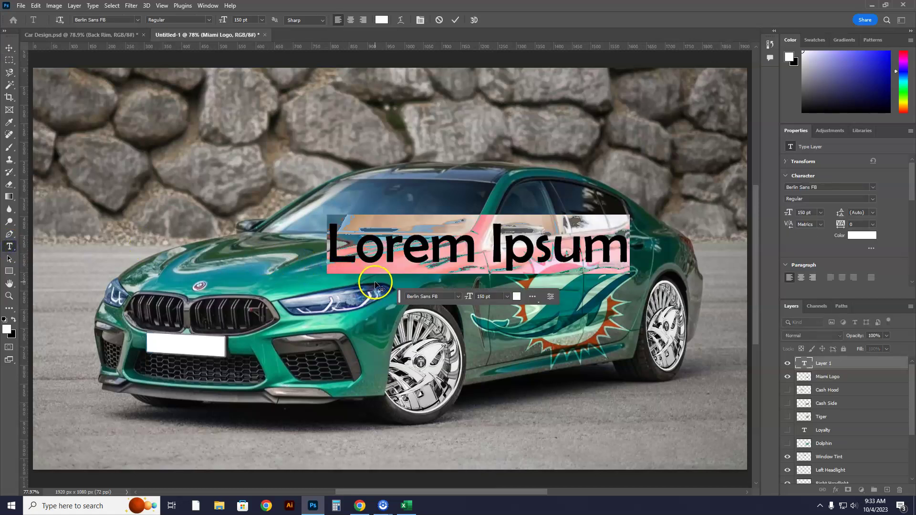
{"action": "type", "text": "4"}
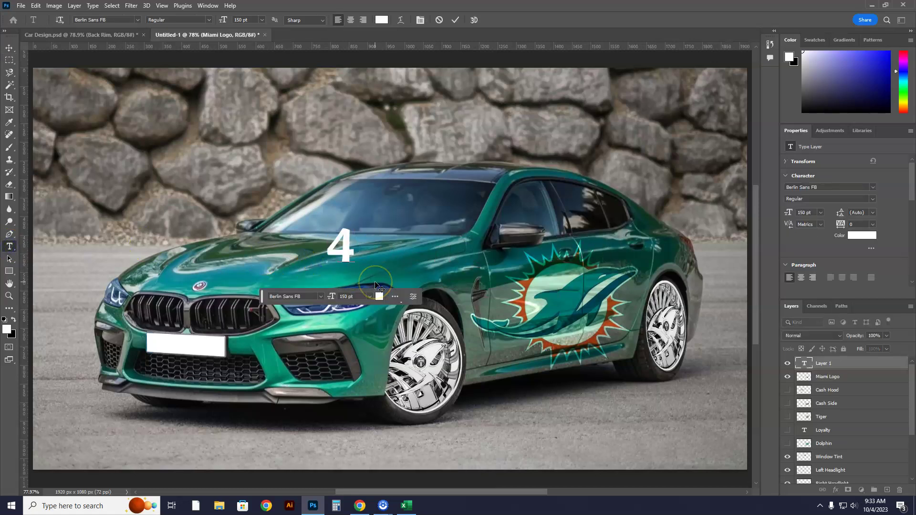
{"action": "type", "text": "5"}
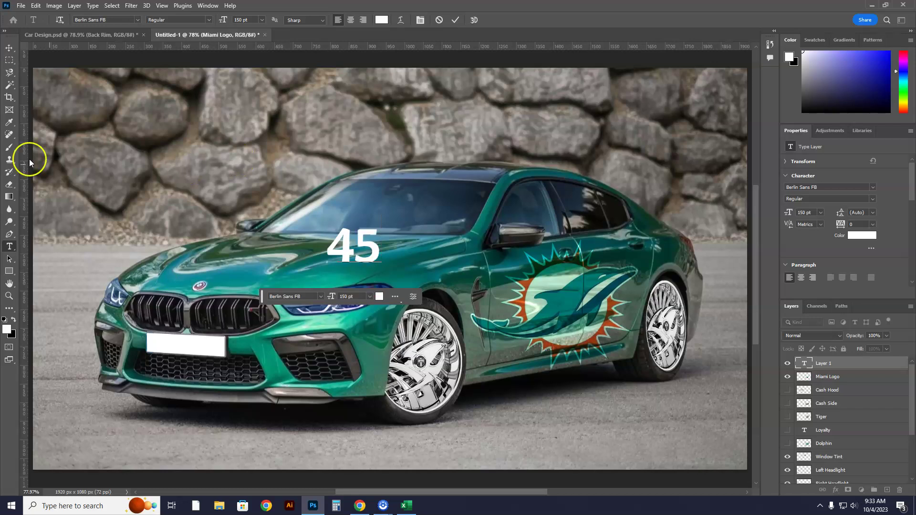
{"action": "left_click", "coordinate": [11, 50]}
{"action": "left_click_drag", "start_coordinate": [351, 242], "coordinate": [294, 268]}
{"action": "key", "text": "ctrl+t"}
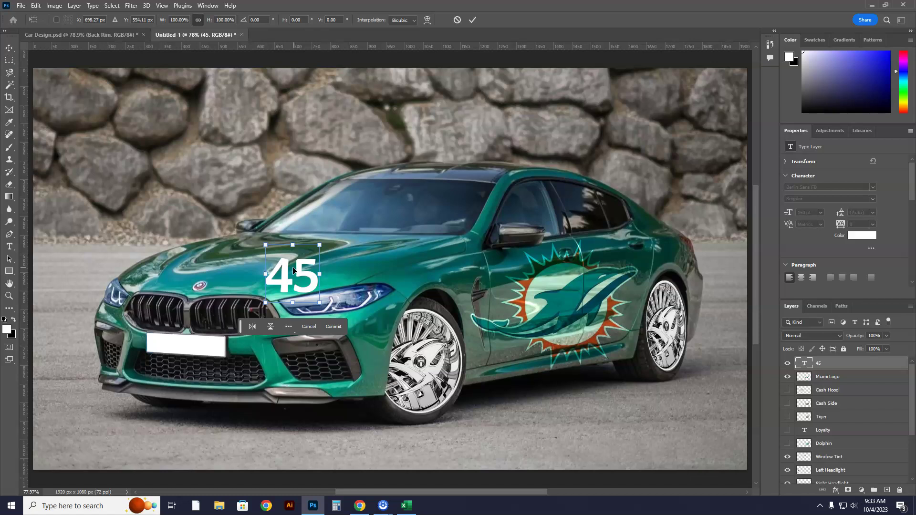
Scale, rotate and position the 45 so it fits across the hood.
{"action": "left_click_drag", "start_coordinate": [319, 245], "coordinate": [542, 132]}
{"action": "left_click_drag", "start_coordinate": [450, 181], "coordinate": [352, 264]}
{"action": "left_click_drag", "start_coordinate": [436, 149], "coordinate": [377, 256]}
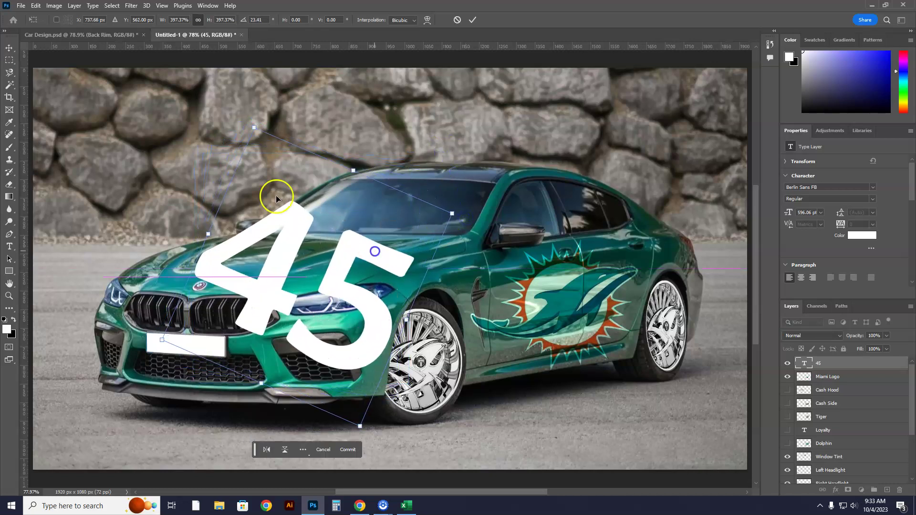
{"action": "left_click_drag", "start_coordinate": [260, 125], "coordinate": [264, 140]}
{"action": "mouse_move", "coordinate": [298, 240]}
{"action": "left_mouse_down"}
{"action": "mouse_move", "coordinate": [305, 244]}
{"action": "mouse_move", "coordinate": [296, 233]}
{"action": "mouse_move", "coordinate": [306, 237]}
{"action": "left_mouse_up"}
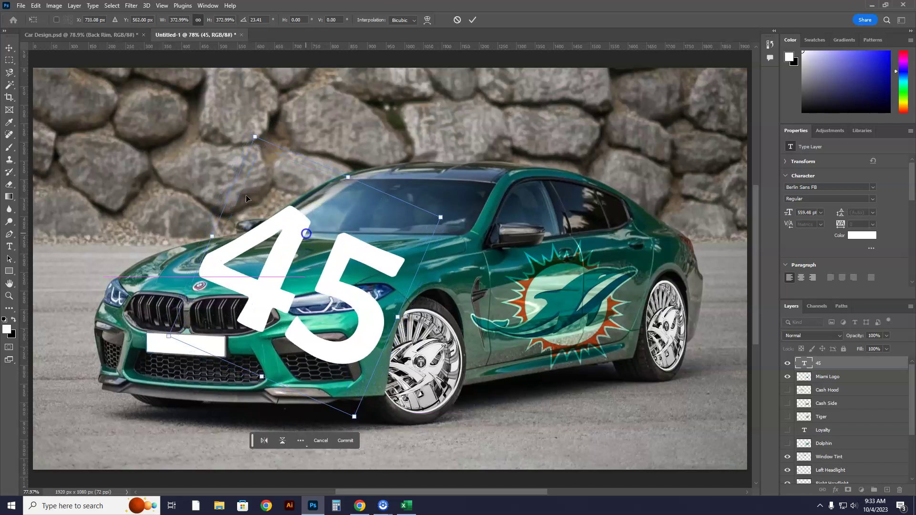
{"action": "left_click_drag", "start_coordinate": [256, 135], "coordinate": [252, 162]}
{"action": "left_click_drag", "start_coordinate": [270, 229], "coordinate": [252, 212]}
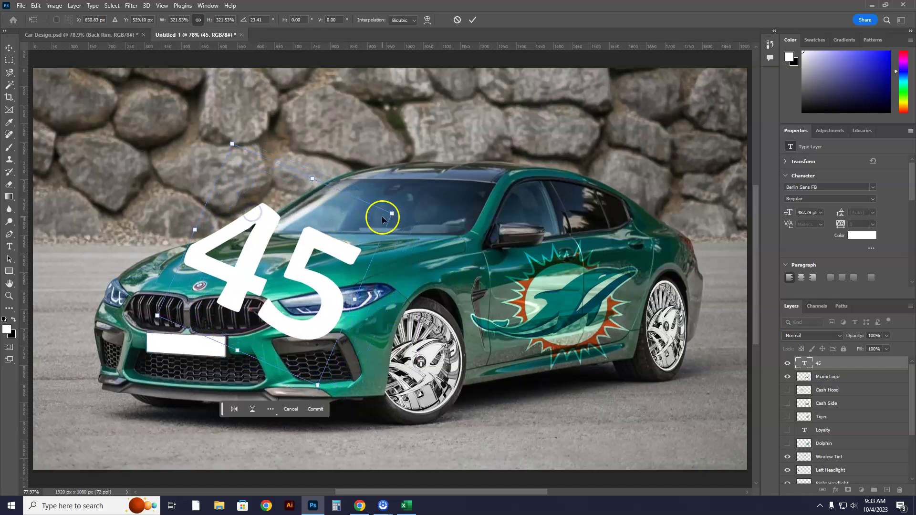
{"action": "left_click_drag", "start_coordinate": [407, 214], "coordinate": [401, 189]}
{"action": "left_click_drag", "start_coordinate": [212, 153], "coordinate": [194, 187]}
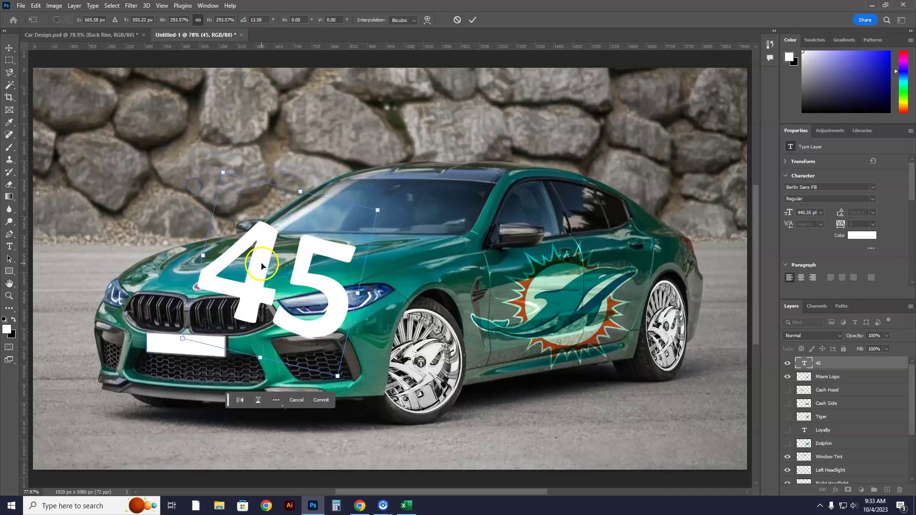
{"action": "left_click_drag", "start_coordinate": [262, 265], "coordinate": [266, 237]}
{"action": "left_click_drag", "start_coordinate": [418, 180], "coordinate": [37, 436]}
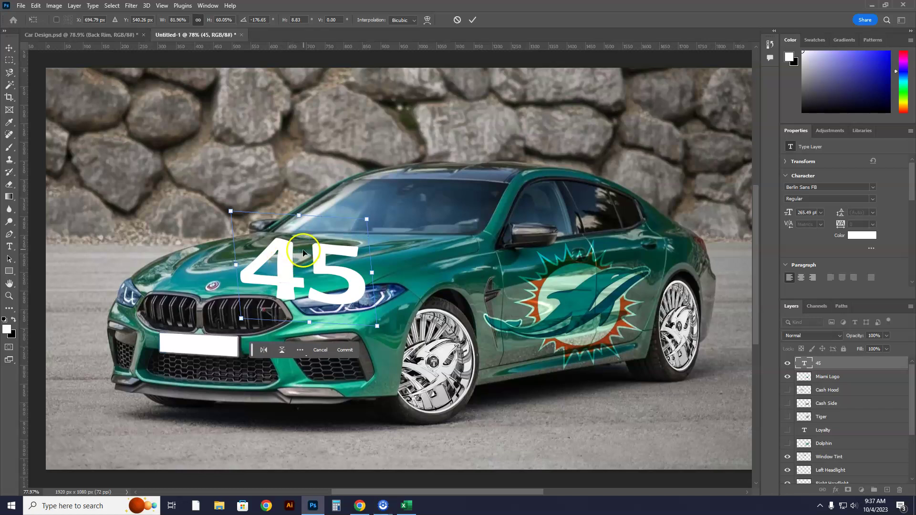
{"action": "mouse_move", "coordinate": [281, 269]}
{"action": "left_mouse_down"}
{"action": "mouse_move", "coordinate": [312, 271]}
{"action": "mouse_move", "coordinate": [279, 270]}
{"action": "left_mouse_up"}
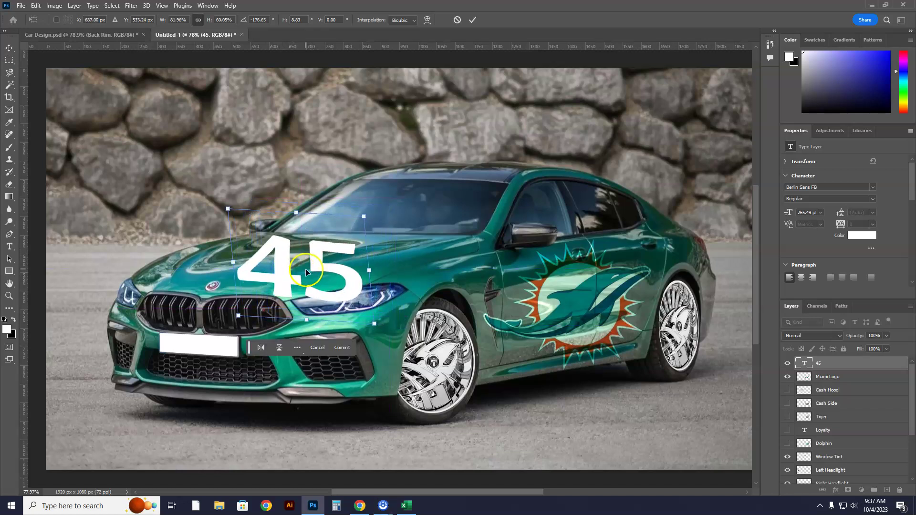
Skew the 45 to follow the hood's slant and fine-tune its size and position.
{"action": "left_click_drag", "start_coordinate": [228, 209], "coordinate": [288, 220]}
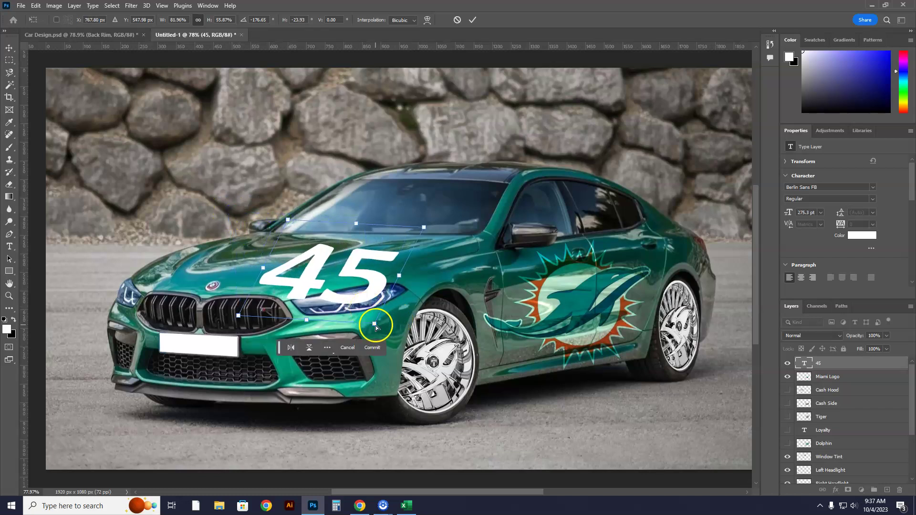
{"action": "left_click_drag", "start_coordinate": [375, 326], "coordinate": [348, 315]}
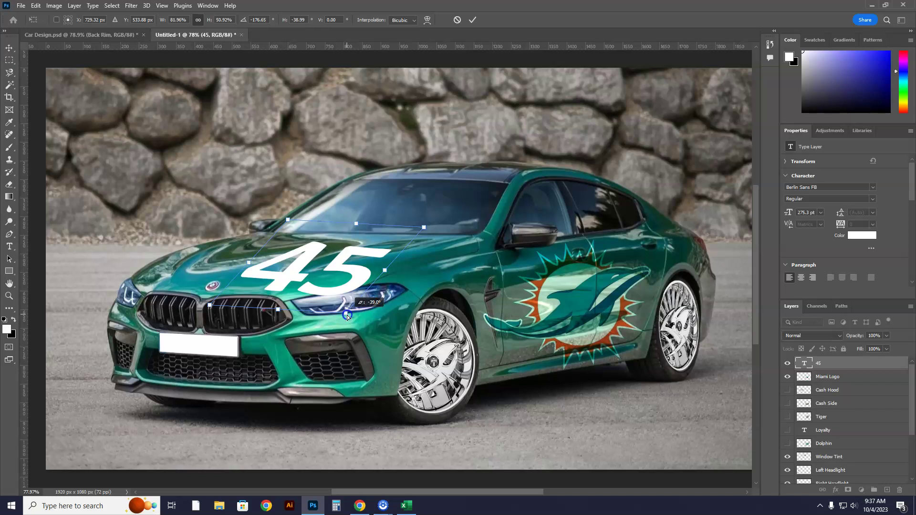
{"action": "left_click_drag", "start_coordinate": [343, 269], "coordinate": [321, 266]}
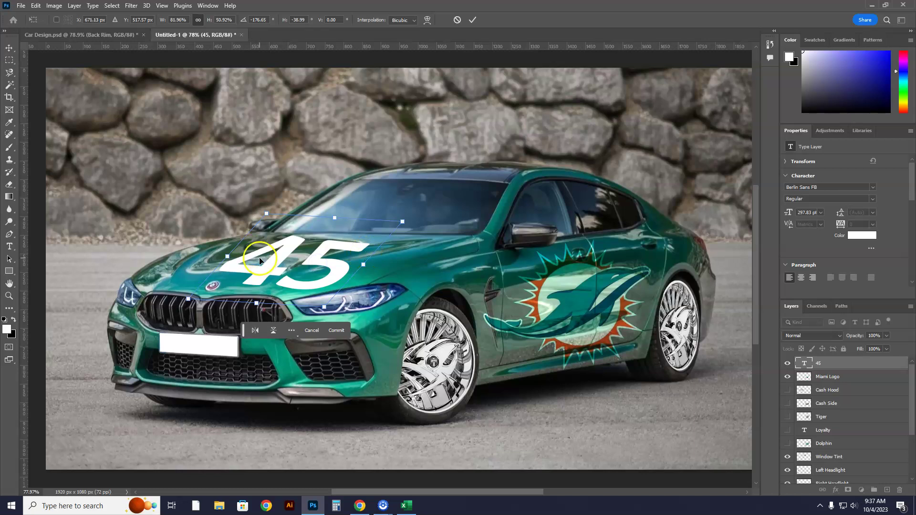
{"action": "left_click_drag", "start_coordinate": [277, 242], "coordinate": [277, 245]}
{"action": "mouse_move", "coordinate": [374, 238]}
{"action": "left_mouse_down"}
{"action": "mouse_move", "coordinate": [388, 231]}
{"action": "mouse_move", "coordinate": [265, 223]}
{"action": "mouse_move", "coordinate": [350, 250]}
{"action": "mouse_move", "coordinate": [369, 245]}
{"action": "left_mouse_up"}
{"action": "left_click_drag", "start_coordinate": [254, 227], "coordinate": [223, 224]}
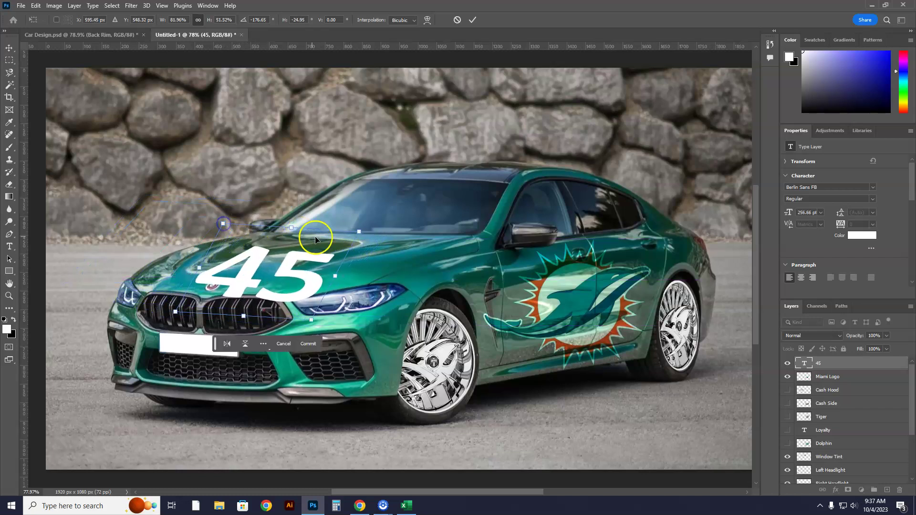
{"action": "left_click_drag", "start_coordinate": [311, 257], "coordinate": [330, 247]}
{"action": "left_click_drag", "start_coordinate": [383, 220], "coordinate": [423, 227]}
{"action": "left_click_drag", "start_coordinate": [353, 264], "coordinate": [326, 259]}
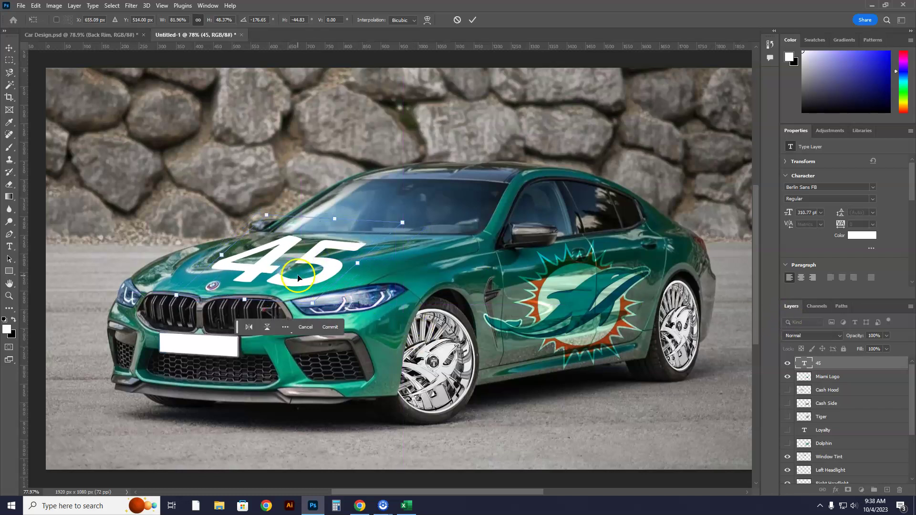
{"action": "left_click_drag", "start_coordinate": [358, 263], "coordinate": [423, 273]}
{"action": "left_click_drag", "start_coordinate": [342, 277], "coordinate": [333, 287]}
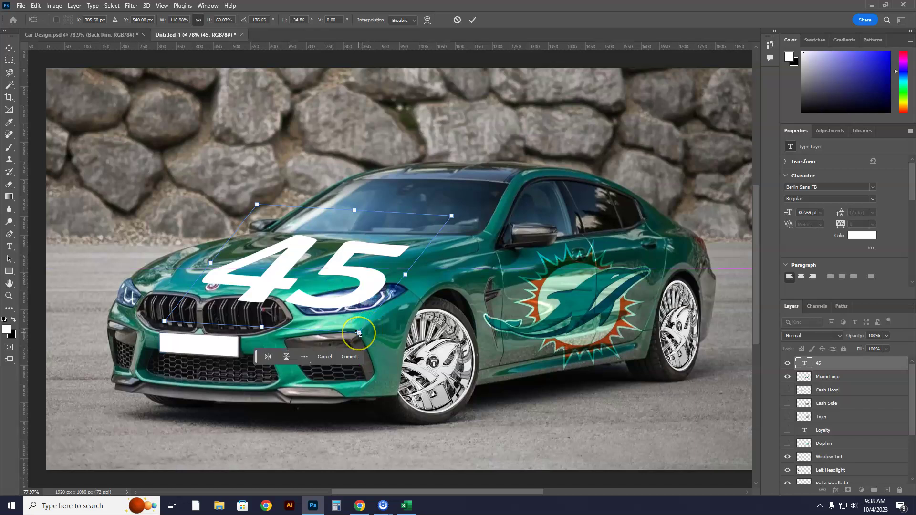
{"action": "left_click_drag", "start_coordinate": [358, 332], "coordinate": [347, 310]}
{"action": "left_click_drag", "start_coordinate": [262, 207], "coordinate": [264, 216]}
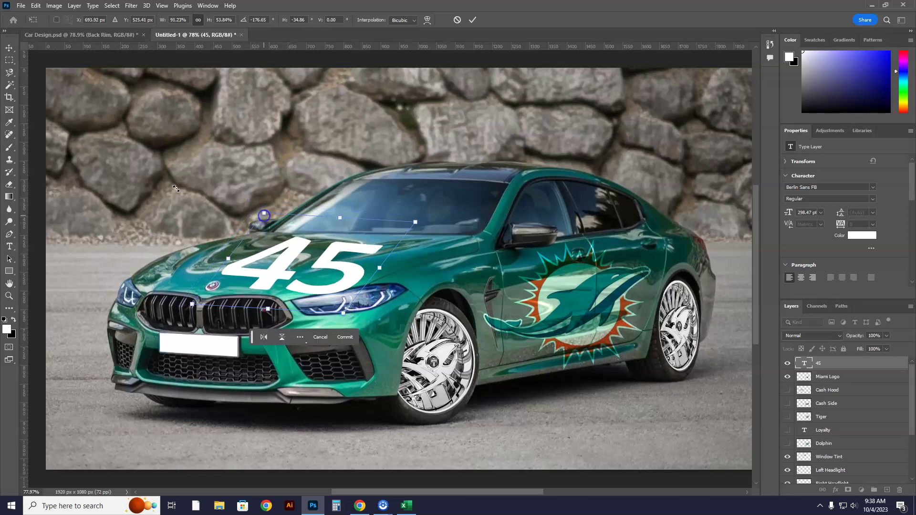
Commit the transform and rasterize the 45 type layer, toggling it to compare.
{"action": "left_click", "coordinate": [9, 48]}
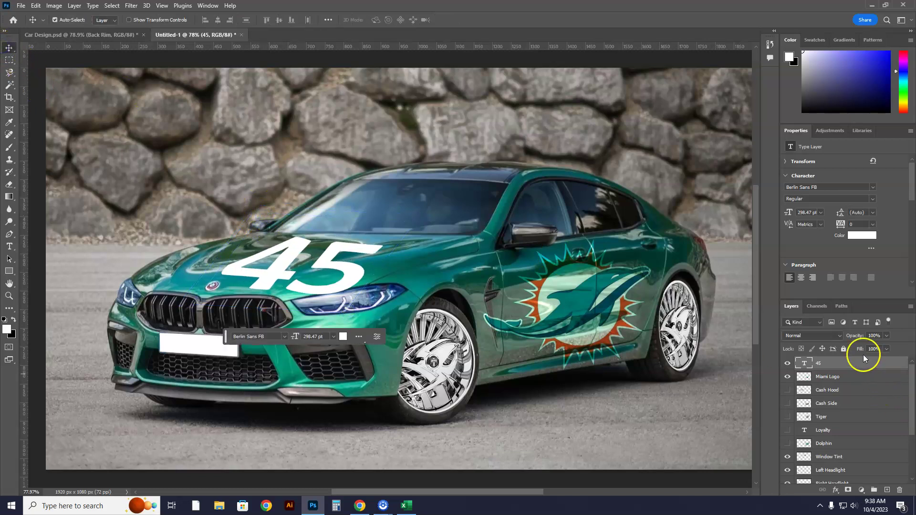
{"action": "left_click", "coordinate": [787, 364]}
{"action": "left_click", "coordinate": [787, 363]}
{"action": "right_click", "coordinate": [823, 364]}
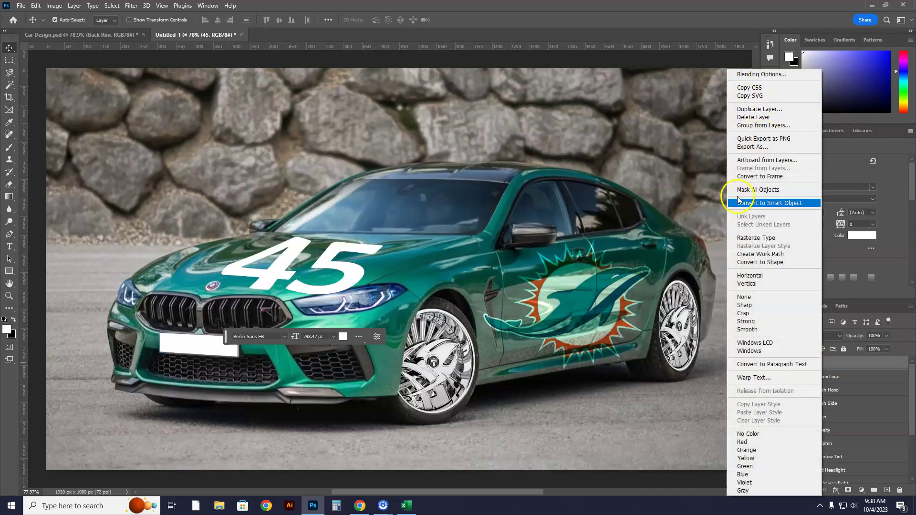
{"action": "left_click", "coordinate": [762, 238]}
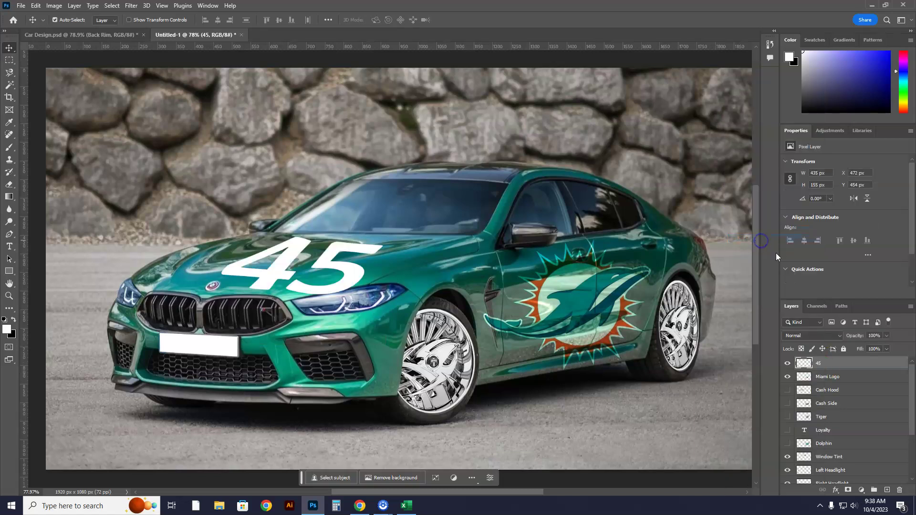
{"action": "left_click", "coordinate": [788, 364]}
{"action": "left_click", "coordinate": [788, 364]}
{"action": "left_click", "coordinate": [787, 364]}
{"action": "left_click", "coordinate": [788, 363]}
Set the 45 layer to 100% opacity with the Overlay blend mode.
{"action": "left_click", "coordinate": [887, 335]}
{"action": "left_click_drag", "start_coordinate": [869, 347], "coordinate": [913, 344]}
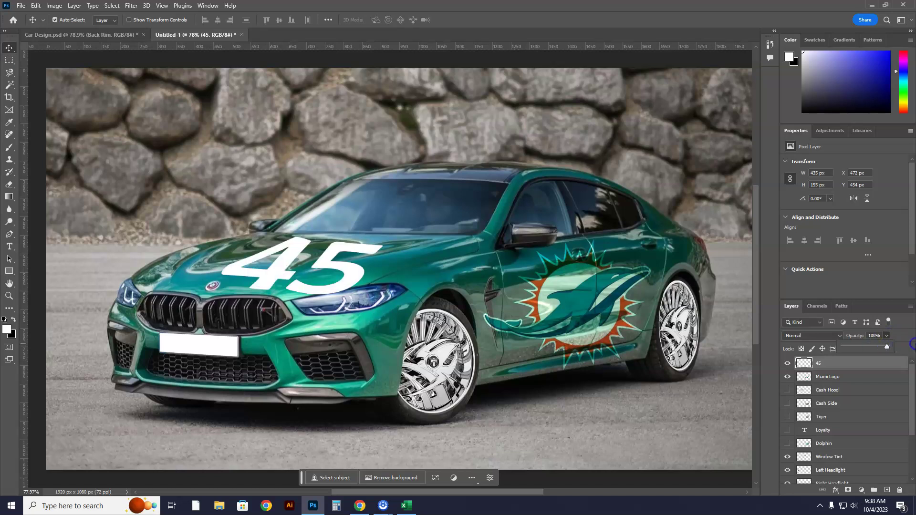
{"action": "left_click", "coordinate": [836, 336]}
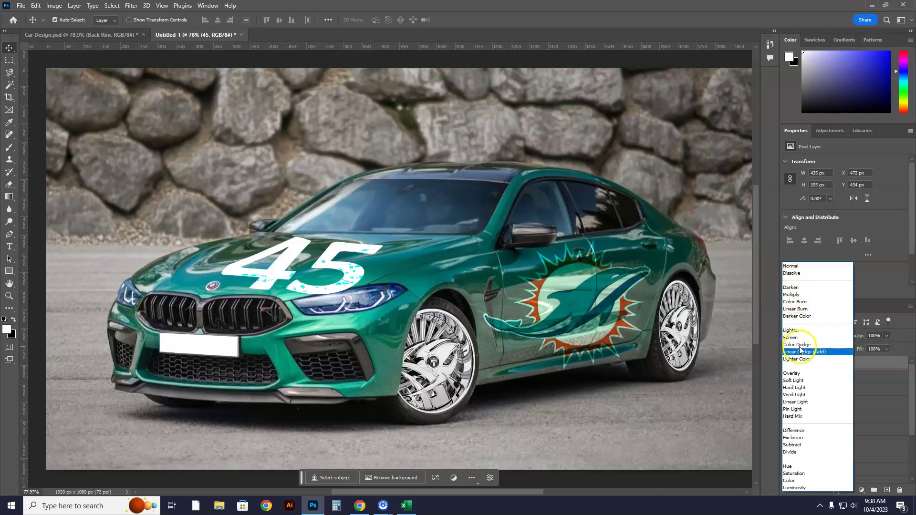
{"action": "left_click", "coordinate": [795, 374]}
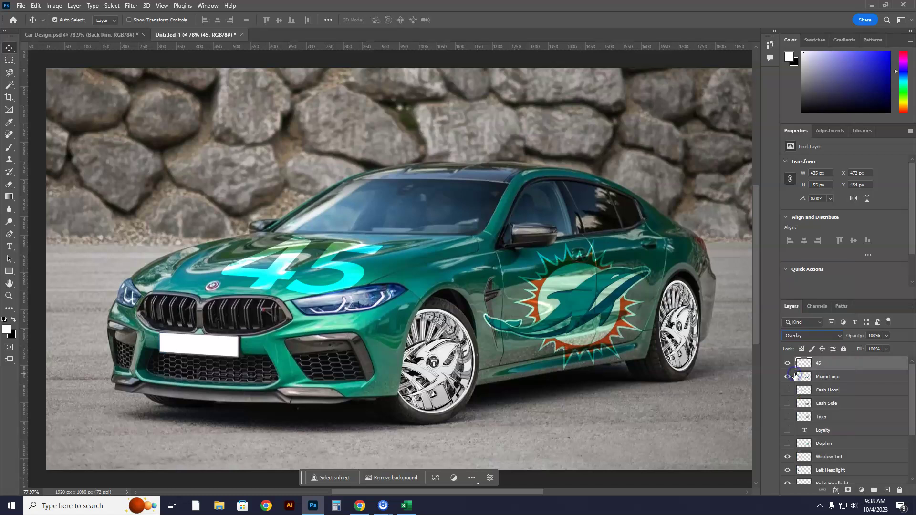
Show the 45 layer and give the Eraser the KYLE Bonus Chunky Charcoal brush from Dry Media Brushes.
{"action": "left_click", "coordinate": [829, 366]}
{"action": "left_click", "coordinate": [10, 186]}
{"action": "right_click", "coordinate": [10, 186]}
{"action": "left_click", "coordinate": [69, 21]}
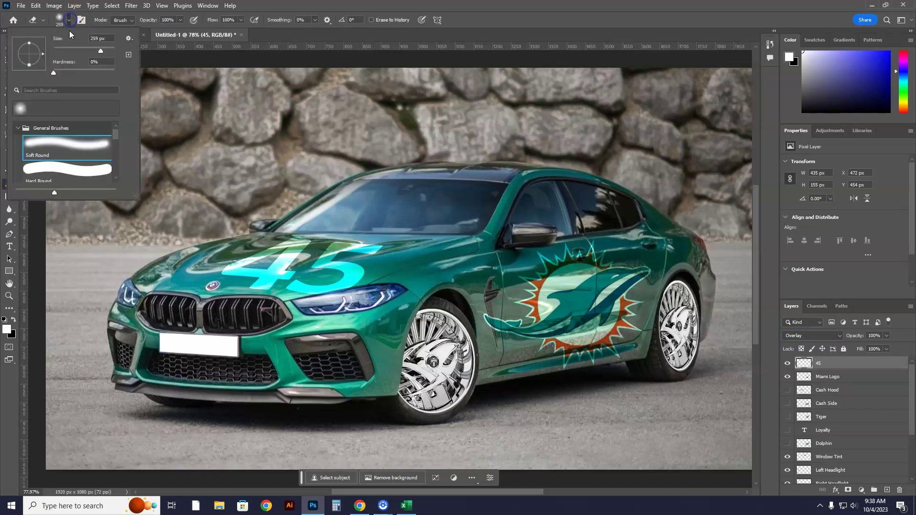
{"action": "left_click", "coordinate": [15, 127]}
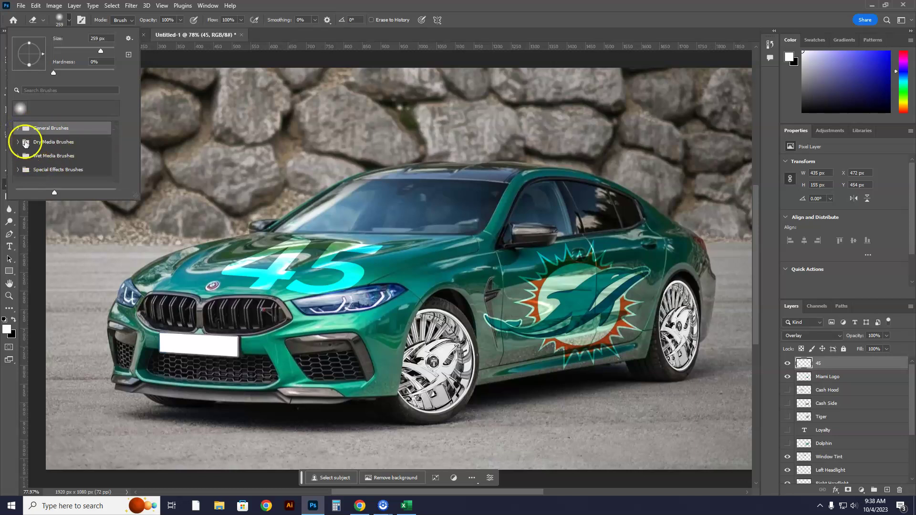
{"action": "left_click", "coordinate": [19, 130]}
{"action": "scroll", "coordinate": [49, 137], "scroll_direction": "down", "scroll_amount": 3}
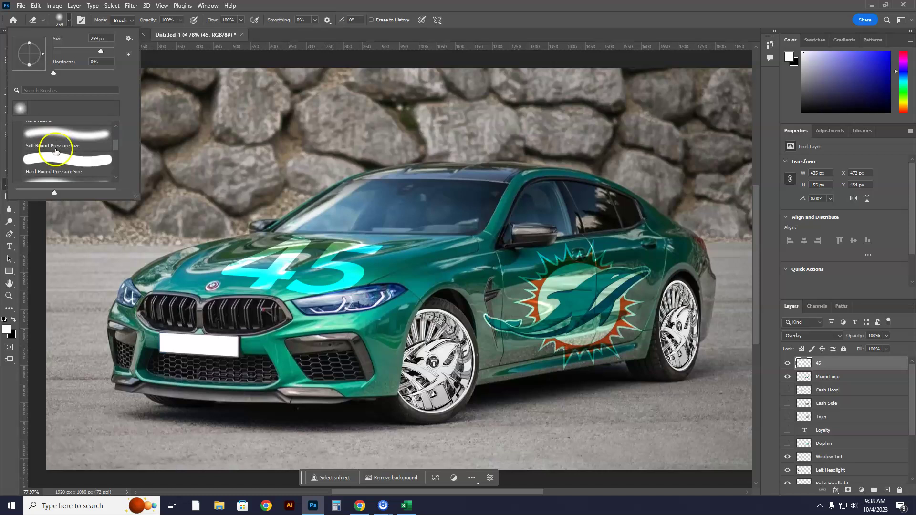
{"action": "scroll", "coordinate": [57, 152], "scroll_direction": "down", "scroll_amount": 4}
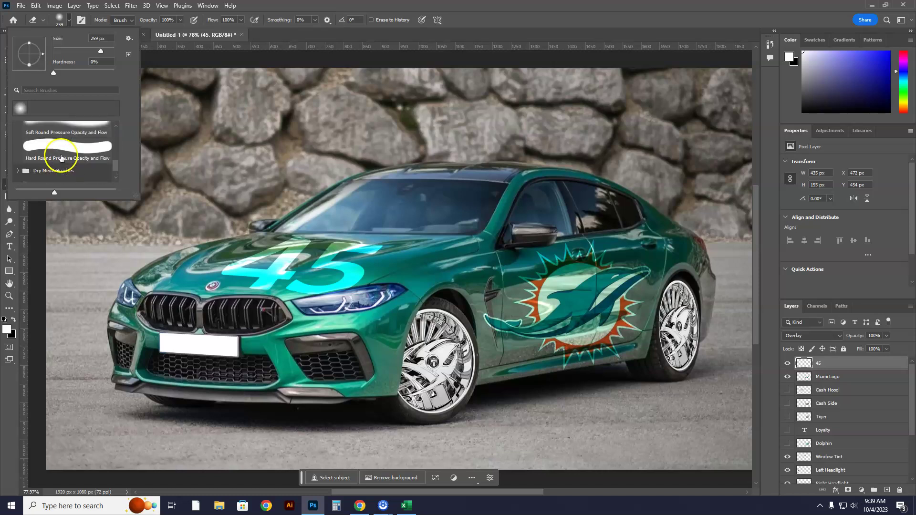
{"action": "left_click", "coordinate": [16, 154]}
{"action": "scroll", "coordinate": [72, 170], "scroll_direction": "down", "scroll_amount": 5}
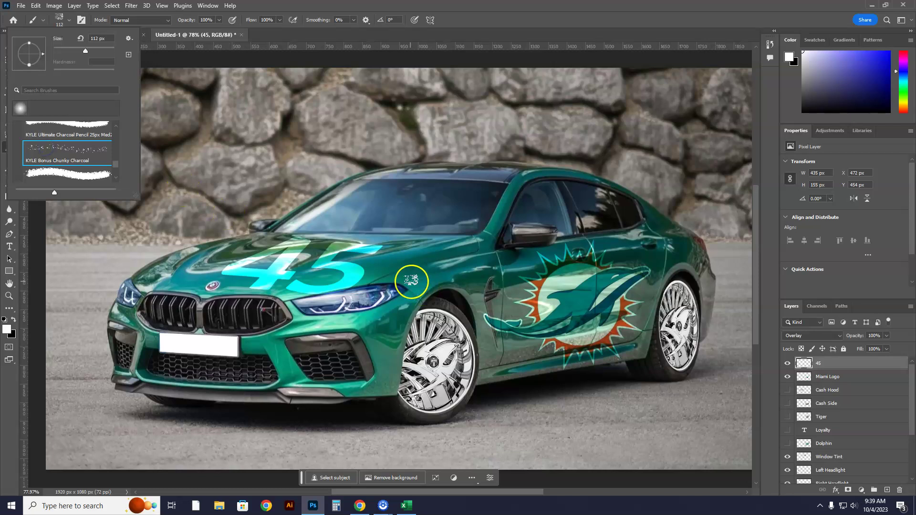
{"action": "left_click", "coordinate": [324, 300]}
Erase part of the 45 near the headlight and check the eraser's saved tool presets.
{"action": "left_click_drag", "start_coordinate": [325, 299], "coordinate": [356, 292]}
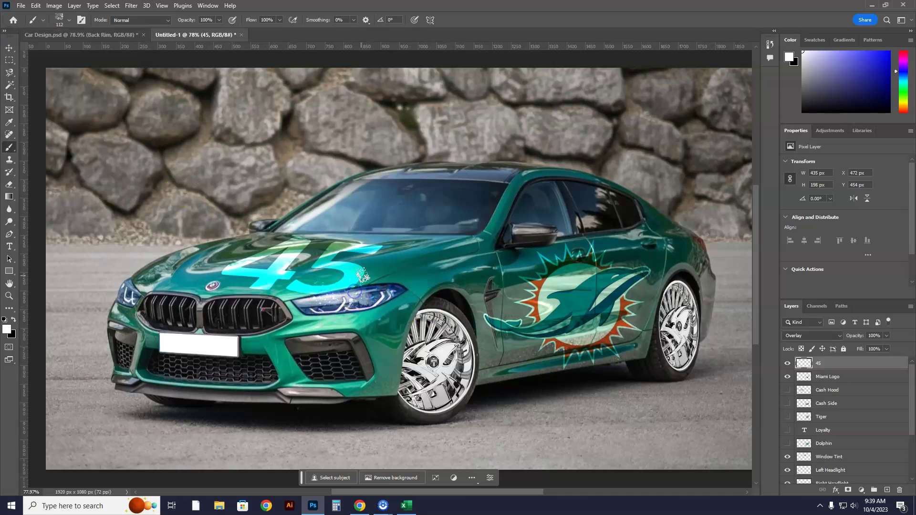
{"action": "left_click", "coordinate": [787, 363]}
{"action": "left_click", "coordinate": [787, 363]}
{"action": "left_click", "coordinate": [10, 185]}
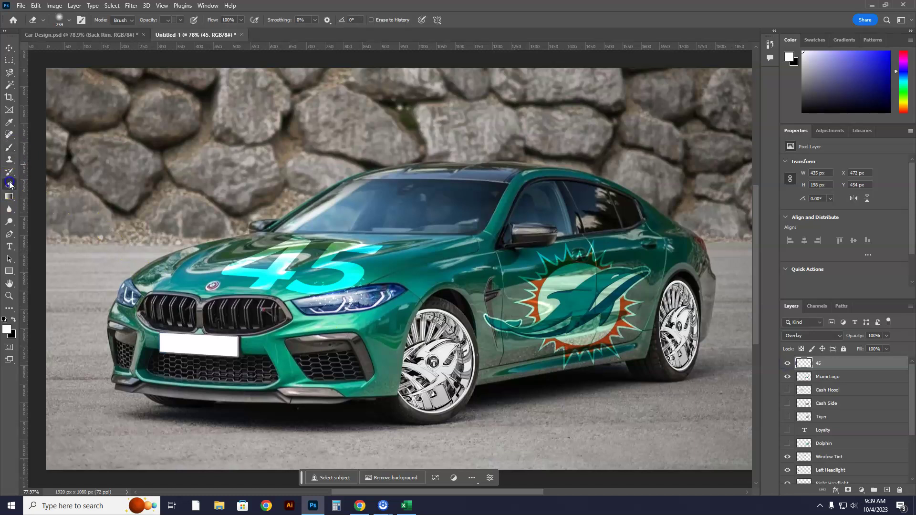
{"action": "left_click", "coordinate": [43, 21]}
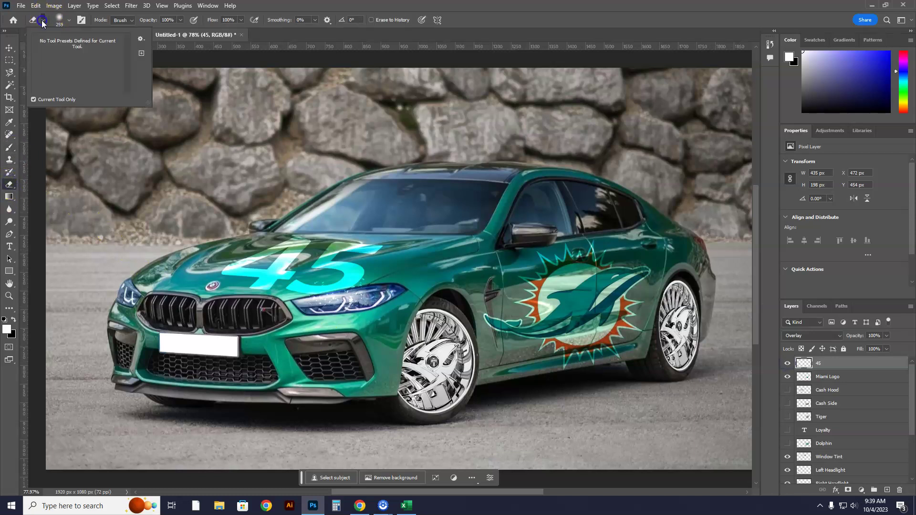
{"action": "left_click", "coordinate": [42, 21]}
{"action": "left_click", "coordinate": [42, 21]}
Start renaming the 45 layer and keep the standard Eraser tool selected.
{"action": "key", "text": "Escape"}
{"action": "left_click", "coordinate": [282, 352]}
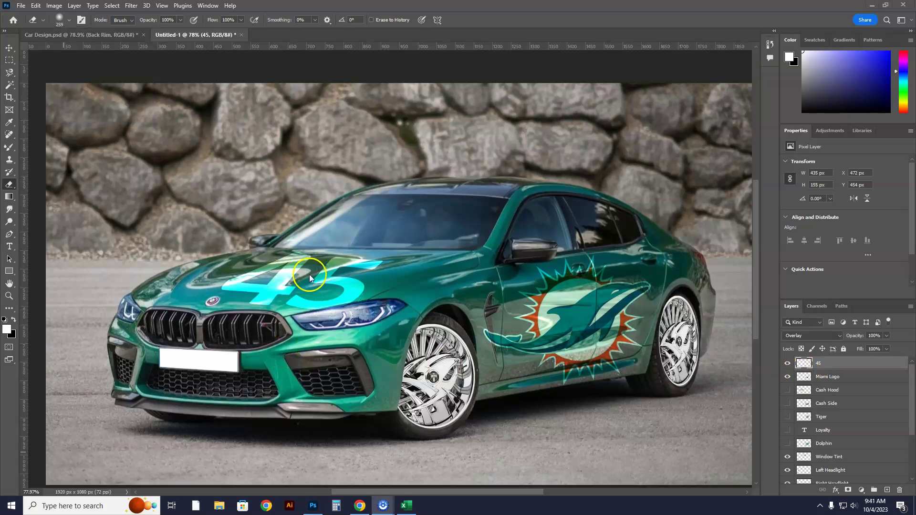
{"action": "double_click", "coordinate": [833, 361]}
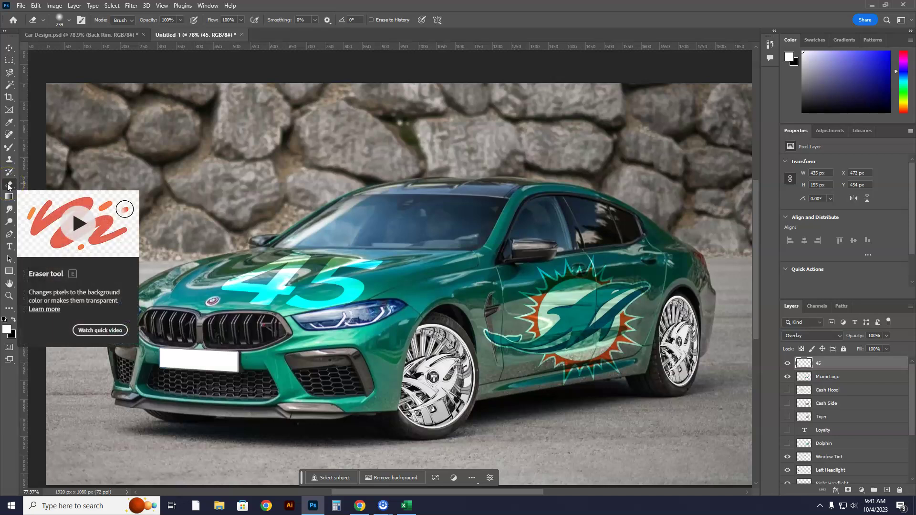
{"action": "left_click", "coordinate": [44, 21]}
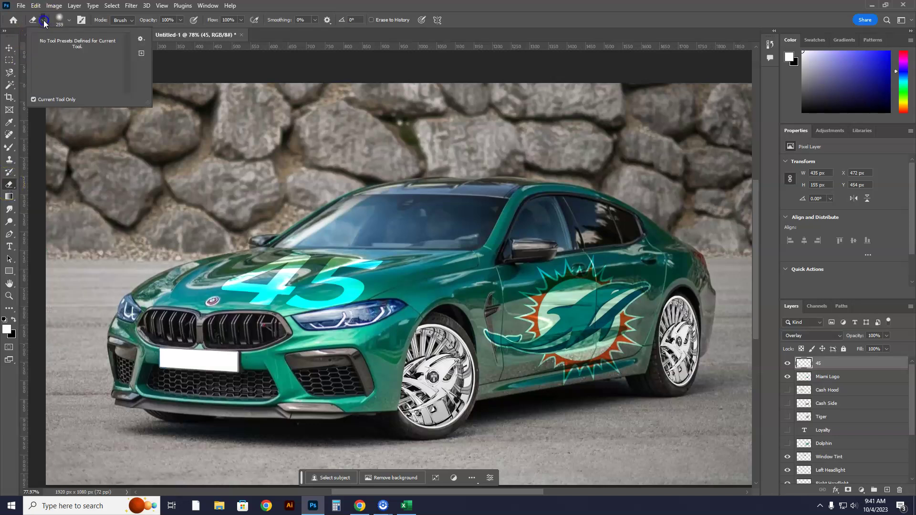
{"action": "left_click", "coordinate": [9, 187]}
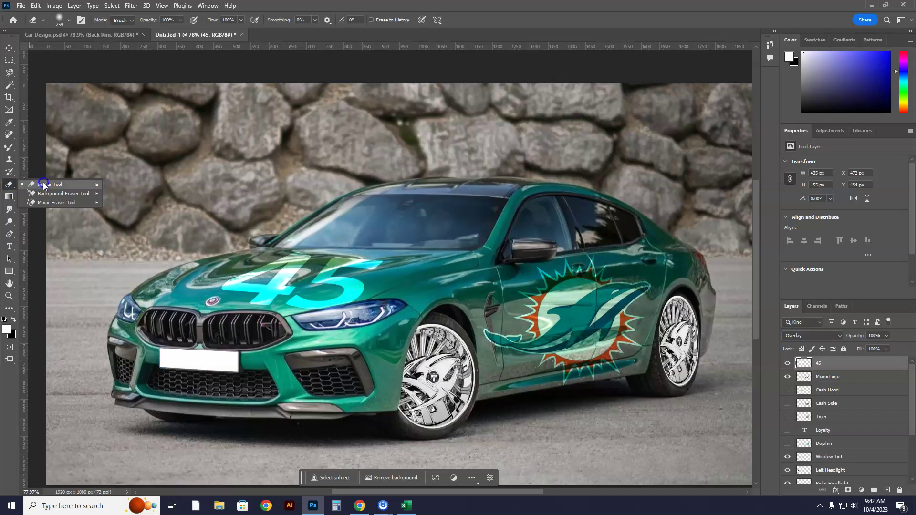
{"action": "left_click", "coordinate": [44, 185]}
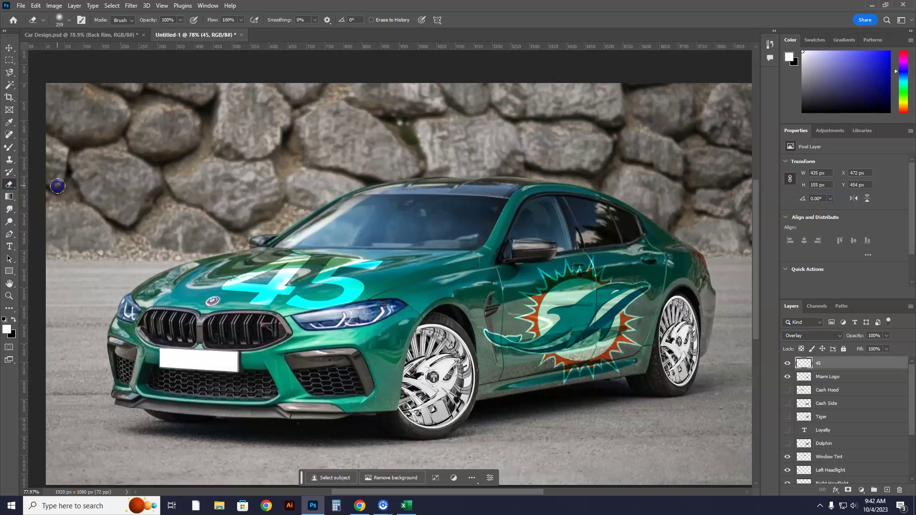
Pick the Scratch Blend smudge brush from the brush presets.
{"action": "left_click", "coordinate": [68, 19]}
{"action": "scroll", "coordinate": [47, 140], "scroll_direction": "up", "scroll_amount": 2}
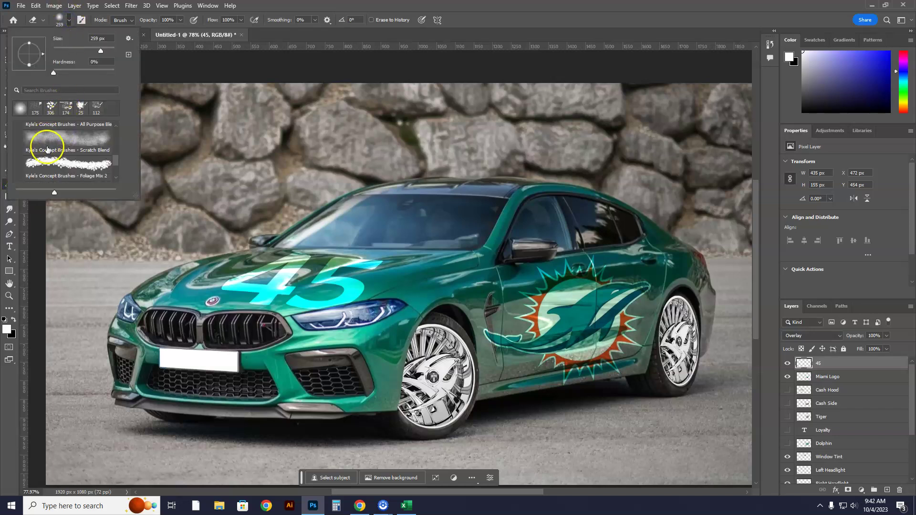
{"action": "left_click", "coordinate": [45, 144]}
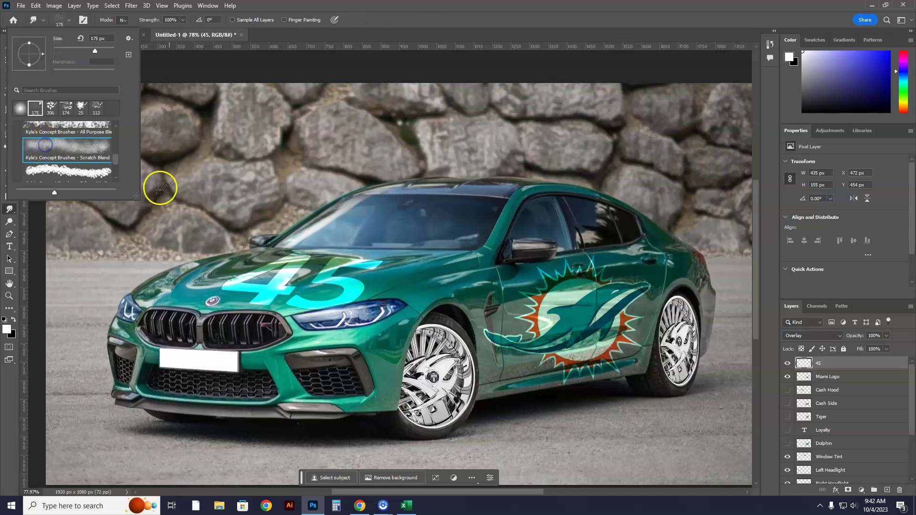
{"action": "left_click", "coordinate": [199, 73]}
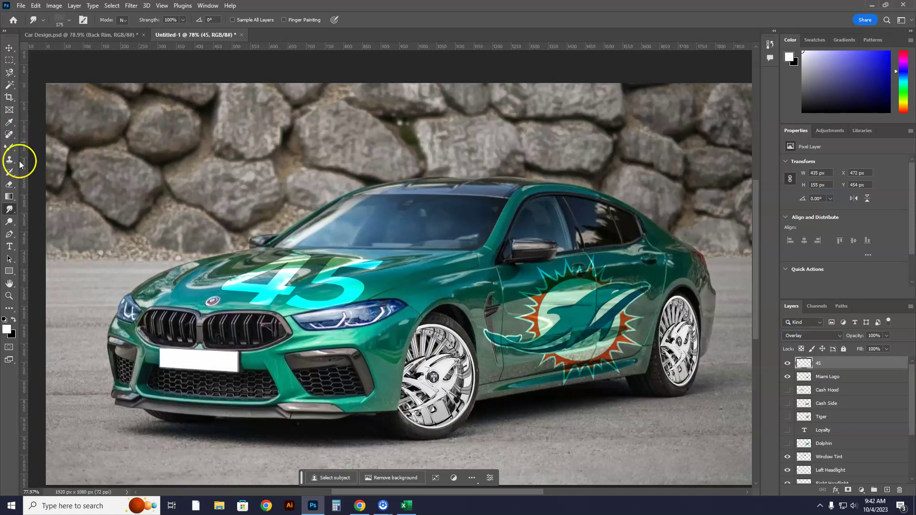
Switch to the History Brush and browse the Special Effects Brushes folder.
{"action": "left_click", "coordinate": [10, 173]}
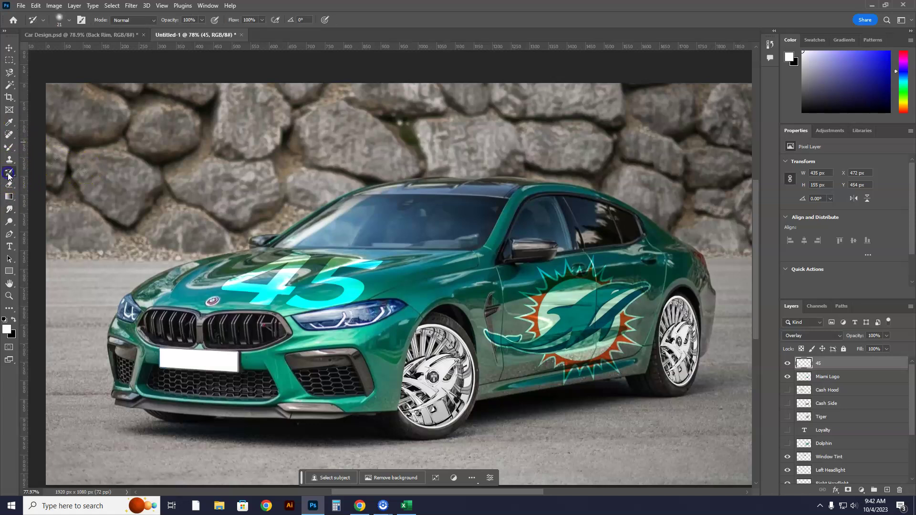
{"action": "left_click", "coordinate": [69, 21]}
{"action": "scroll", "coordinate": [53, 153], "scroll_direction": "down", "scroll_amount": 10}
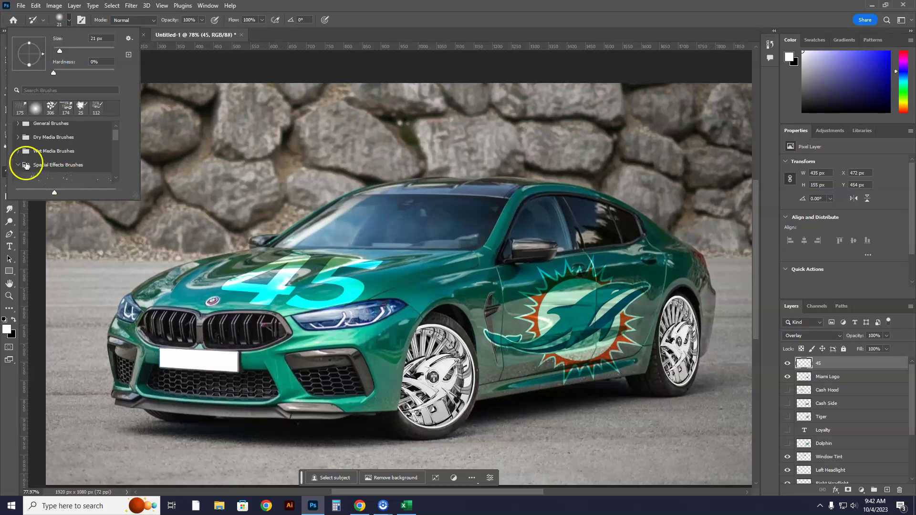
{"action": "left_click", "coordinate": [19, 164]}
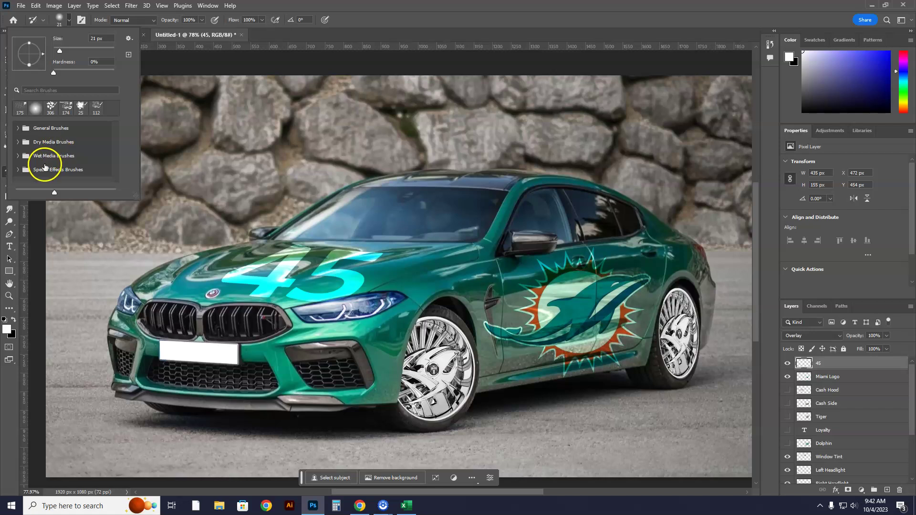
{"action": "left_click", "coordinate": [43, 173]}
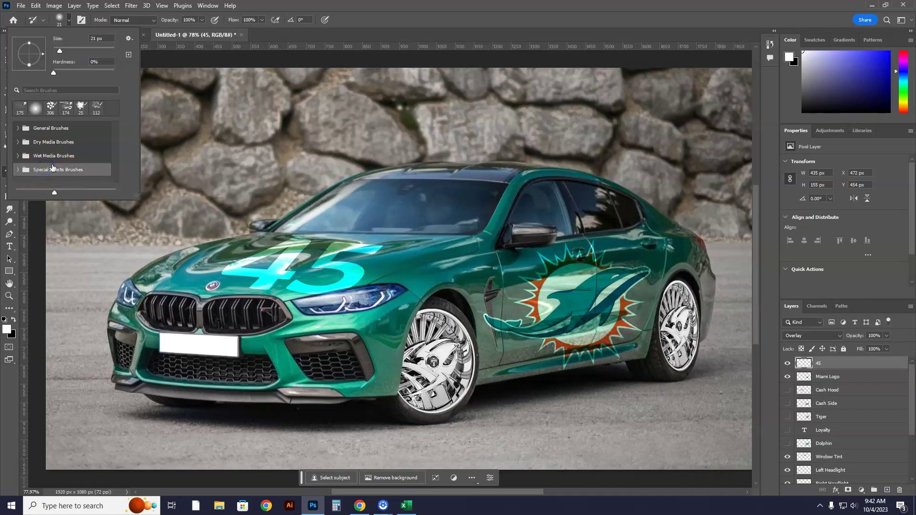
{"action": "left_click", "coordinate": [18, 171]}
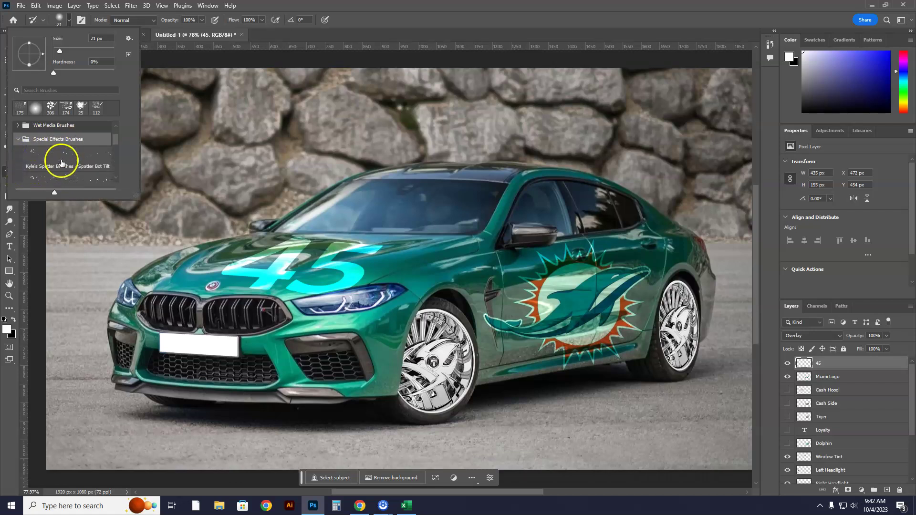
{"action": "scroll", "coordinate": [64, 161], "scroll_direction": "down", "scroll_amount": 2}
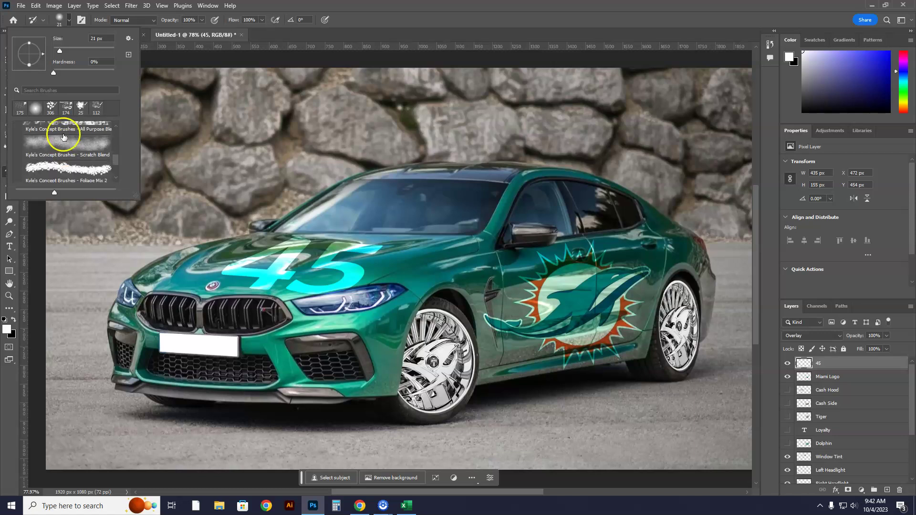
Smear the 45 with the Scratch Blend brush across the hood, grille and bumper.
{"action": "left_click", "coordinate": [62, 143]}
{"action": "left_click_drag", "start_coordinate": [368, 298], "coordinate": [291, 279]}
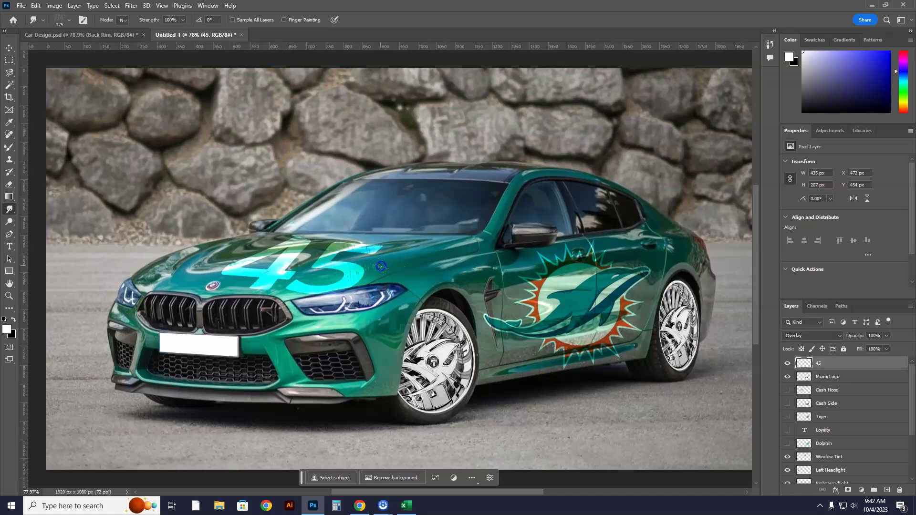
{"action": "left_click_drag", "start_coordinate": [275, 267], "coordinate": [258, 271]}
{"action": "mouse_move", "coordinate": [406, 275]}
{"action": "left_mouse_down"}
{"action": "mouse_move", "coordinate": [380, 330]}
{"action": "mouse_move", "coordinate": [294, 305]}
{"action": "left_mouse_up"}
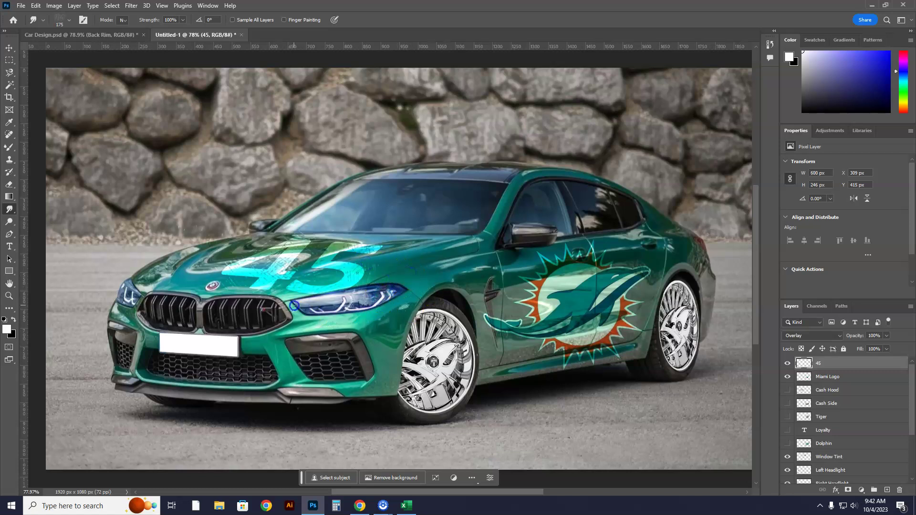
{"action": "left_click_drag", "start_coordinate": [315, 233], "coordinate": [279, 235]}
{"action": "mouse_move", "coordinate": [278, 293]}
{"action": "left_mouse_down"}
{"action": "mouse_move", "coordinate": [326, 336]}
{"action": "mouse_move", "coordinate": [413, 321]}
{"action": "mouse_move", "coordinate": [393, 295]}
{"action": "mouse_move", "coordinate": [326, 266]}
{"action": "left_mouse_up"}
{"action": "mouse_move", "coordinate": [392, 272]}
{"action": "left_mouse_down"}
{"action": "mouse_move", "coordinate": [381, 348]}
{"action": "mouse_move", "coordinate": [388, 379]}
{"action": "mouse_move", "coordinate": [344, 397]}
{"action": "mouse_move", "coordinate": [384, 309]}
{"action": "left_mouse_up"}
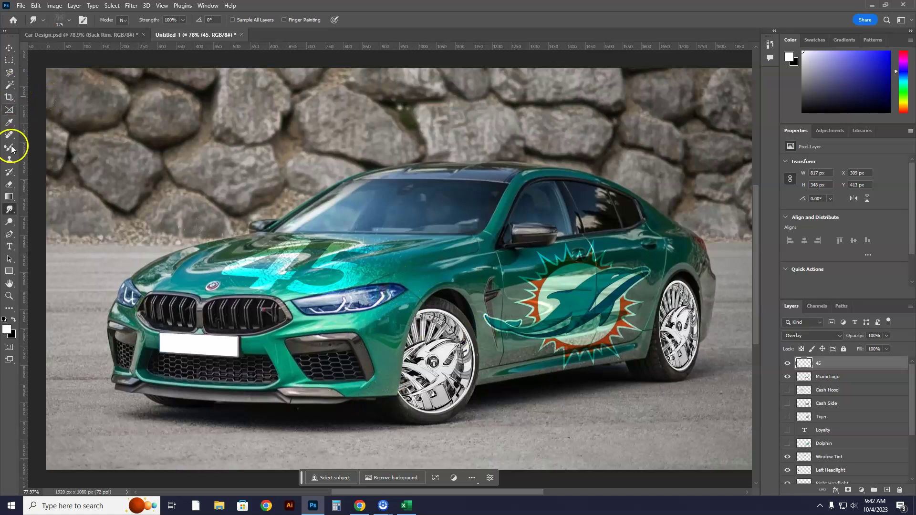
Erase stray 45 smudges above the windshield, by the grille and on the hood's left edge.
{"action": "left_click", "coordinate": [12, 186]}
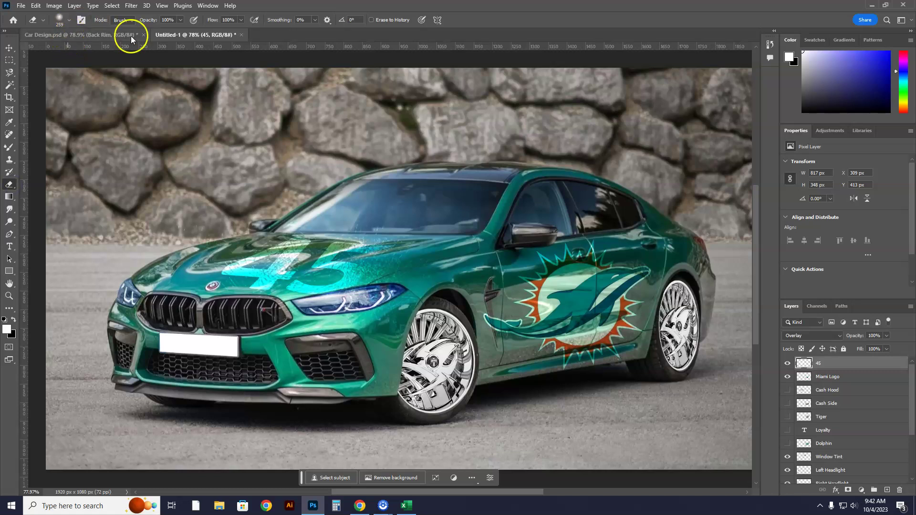
{"action": "left_click", "coordinate": [268, 182]}
{"action": "mouse_move", "coordinate": [258, 320]}
{"action": "left_mouse_down"}
{"action": "mouse_move", "coordinate": [311, 339]}
{"action": "mouse_move", "coordinate": [373, 337]}
{"action": "mouse_move", "coordinate": [367, 324]}
{"action": "mouse_move", "coordinate": [413, 326]}
{"action": "left_mouse_up"}
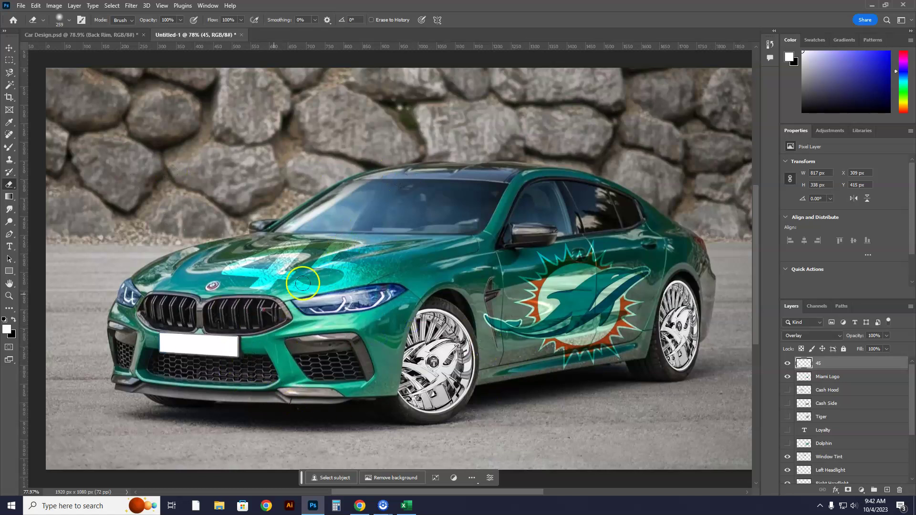
{"action": "left_click_drag", "start_coordinate": [185, 237], "coordinate": [189, 250]}
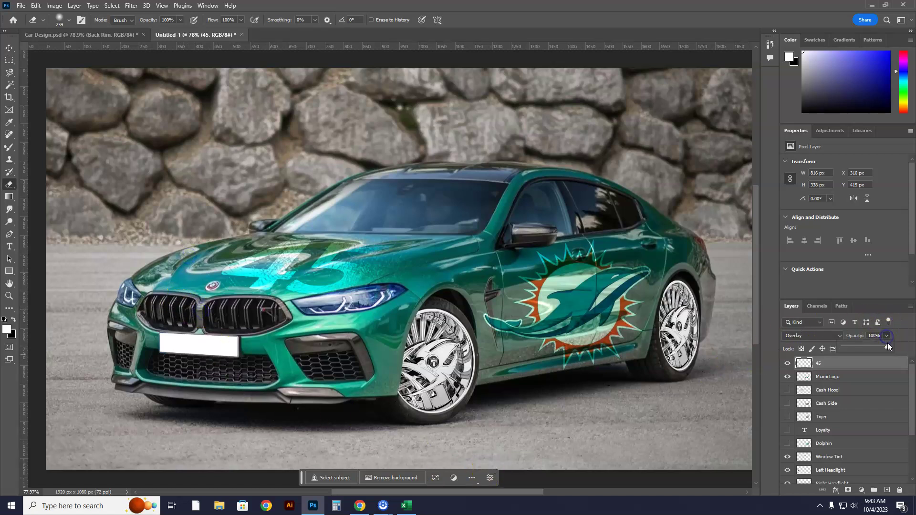
{"action": "left_click_drag", "start_coordinate": [872, 348], "coordinate": [914, 349]}
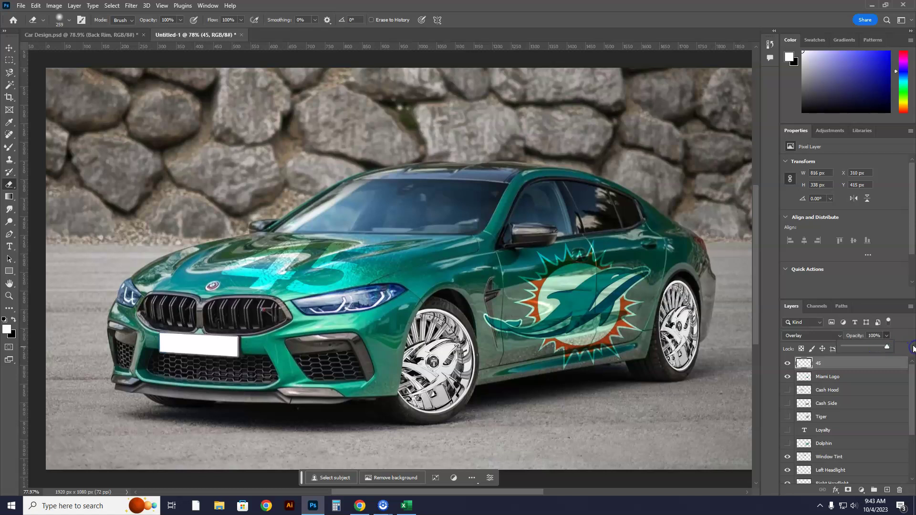
{"action": "left_click", "coordinate": [841, 336]}
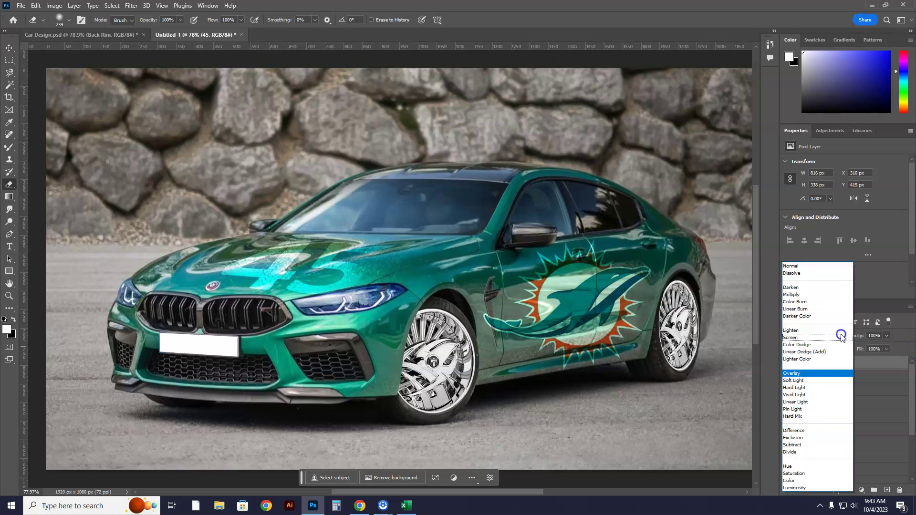
Switch the 45 layer's blend mode from Overlay to Normal.
{"action": "left_click", "coordinate": [792, 266]}
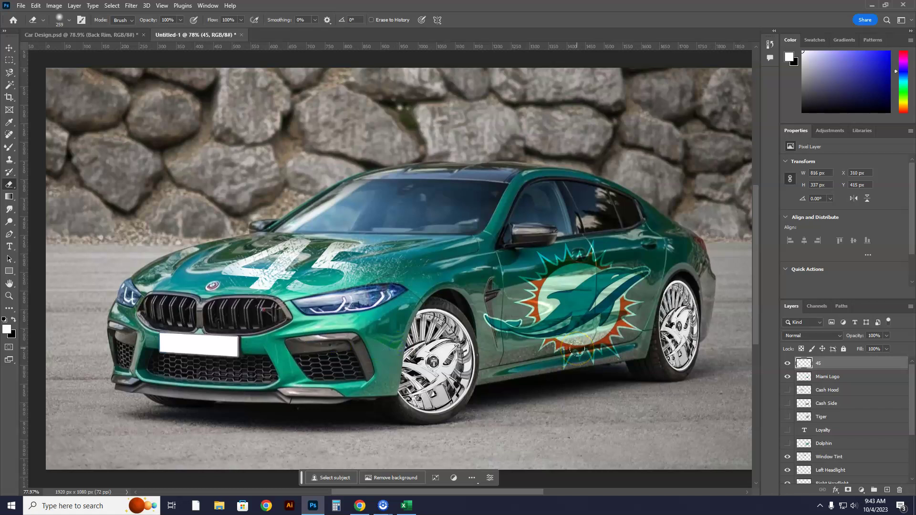
{"action": "key", "text": "ctrl+z"}
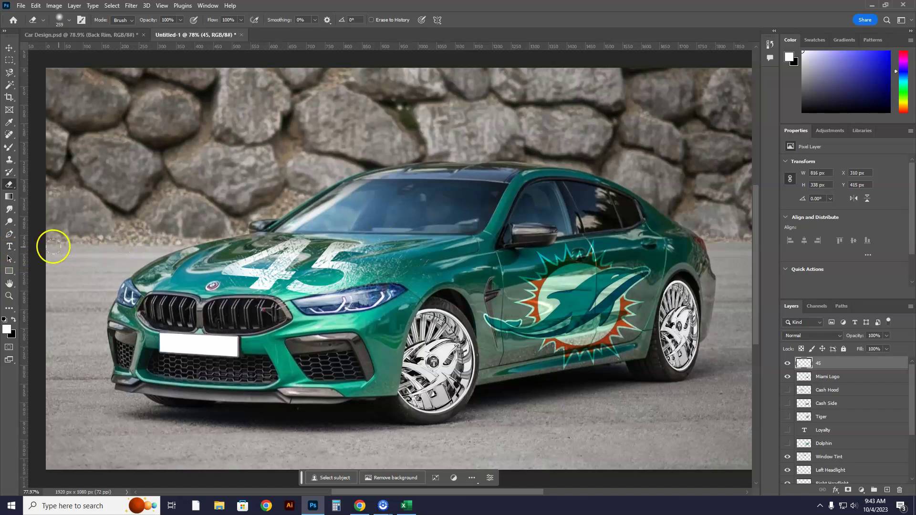
Add a Lorem Ipsum text layer above the car and apply a Flag warp to it.
{"action": "left_click", "coordinate": [10, 247]}
{"action": "left_click", "coordinate": [64, 247]}
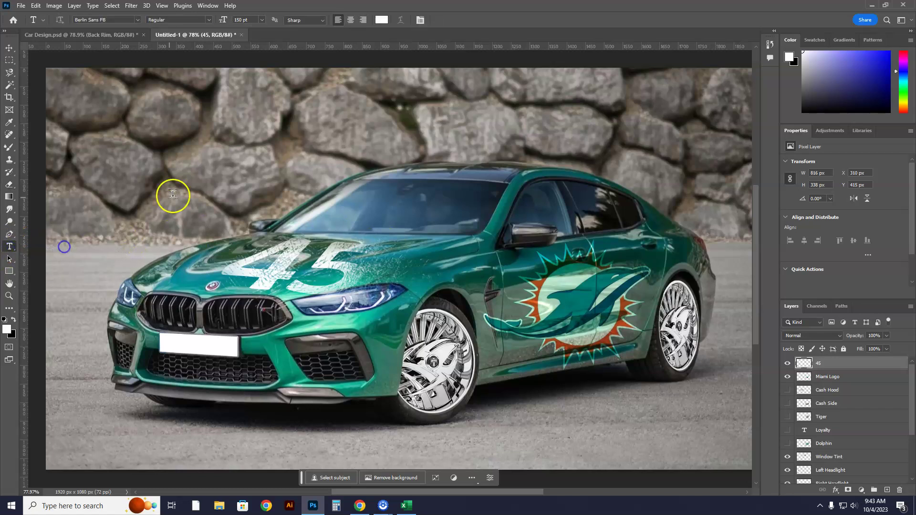
{"action": "left_click", "coordinate": [199, 164]}
{"action": "left_click", "coordinate": [488, 151]}
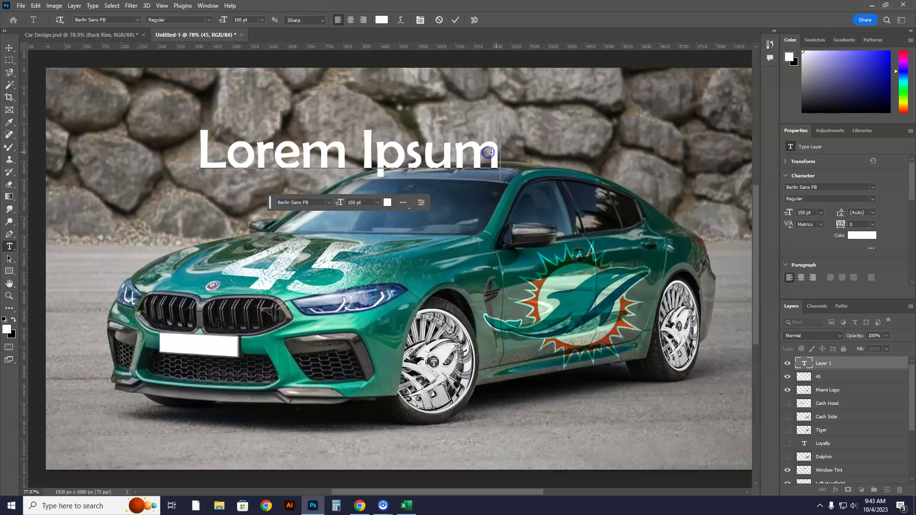
{"action": "left_click_drag", "start_coordinate": [494, 150], "coordinate": [146, 158]}
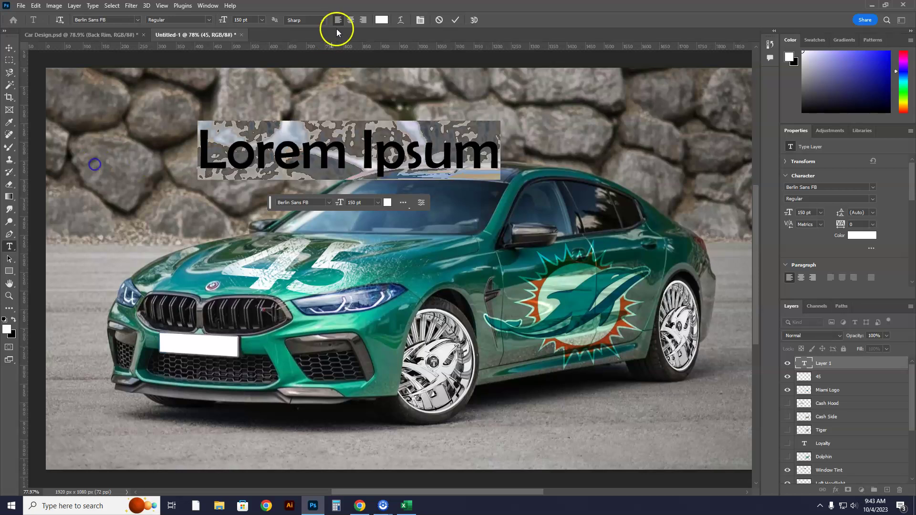
{"action": "left_click", "coordinate": [400, 19]}
{"action": "left_click", "coordinate": [467, 133]}
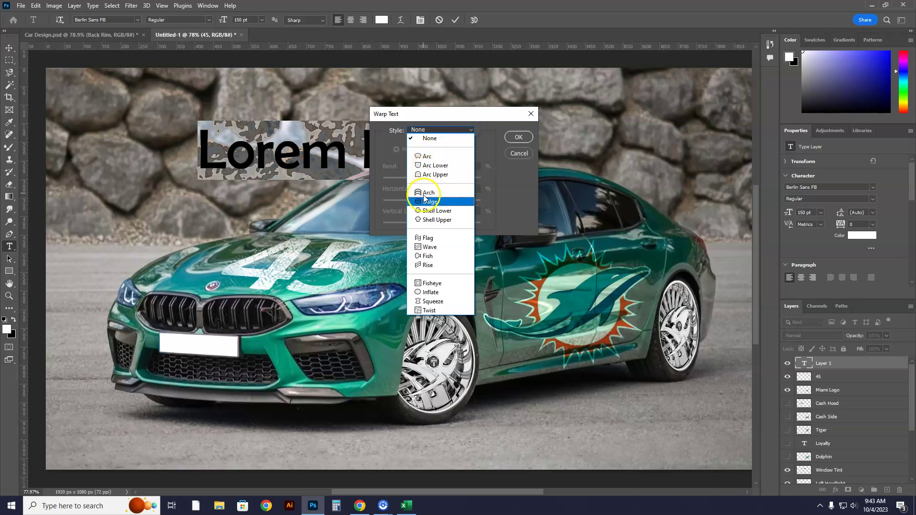
{"action": "left_click", "coordinate": [429, 238]}
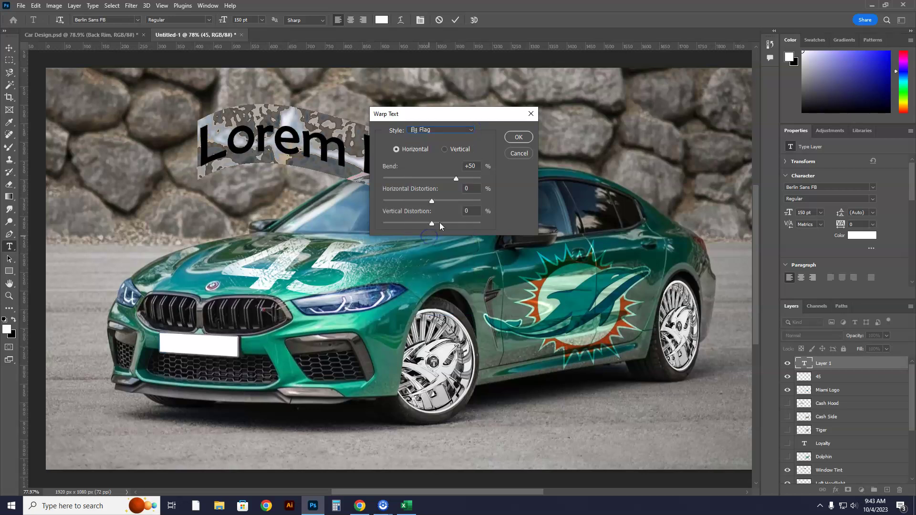
{"action": "left_click_drag", "start_coordinate": [473, 116], "coordinate": [422, 247]}
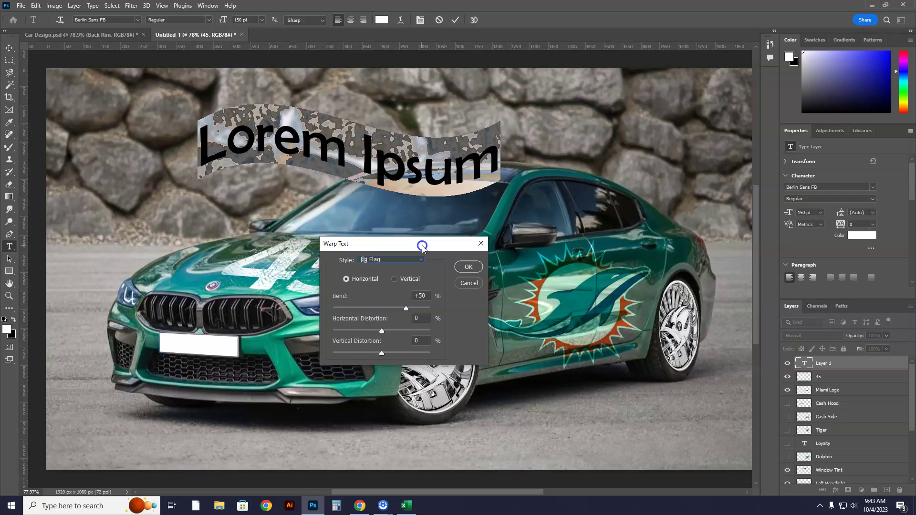
{"action": "left_click", "coordinate": [469, 267]}
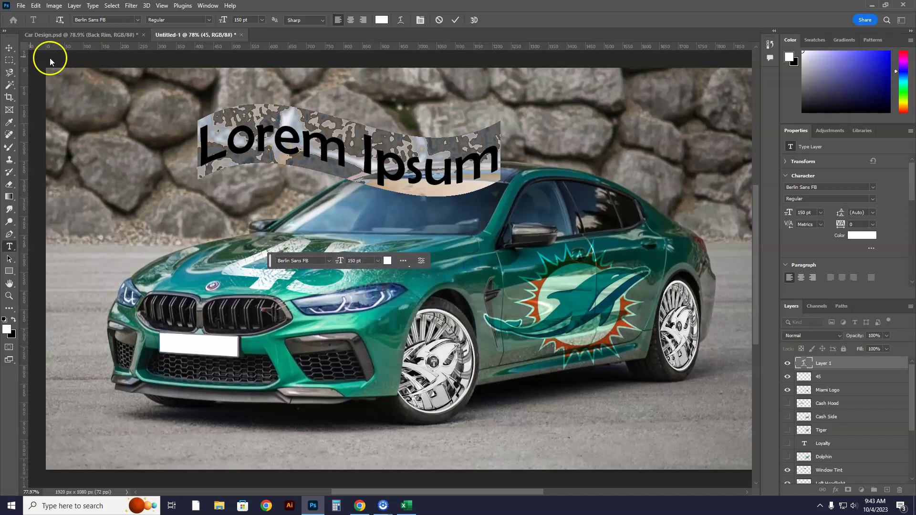
Try moving the warped text, undo the move, and delete the Lorem Ipsum layer.
{"action": "left_click", "coordinate": [9, 48]}
{"action": "left_click_drag", "start_coordinate": [331, 168], "coordinate": [412, 190]}
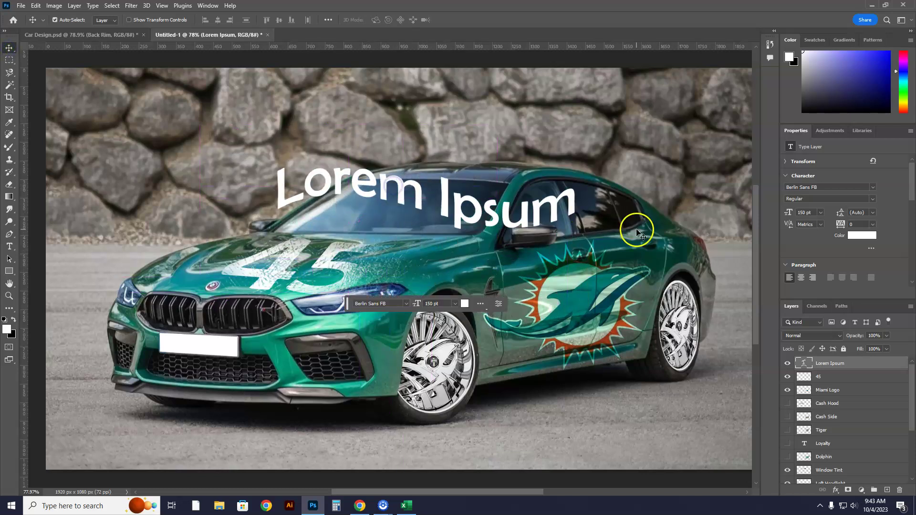
{"action": "key", "text": "ctrl+z"}
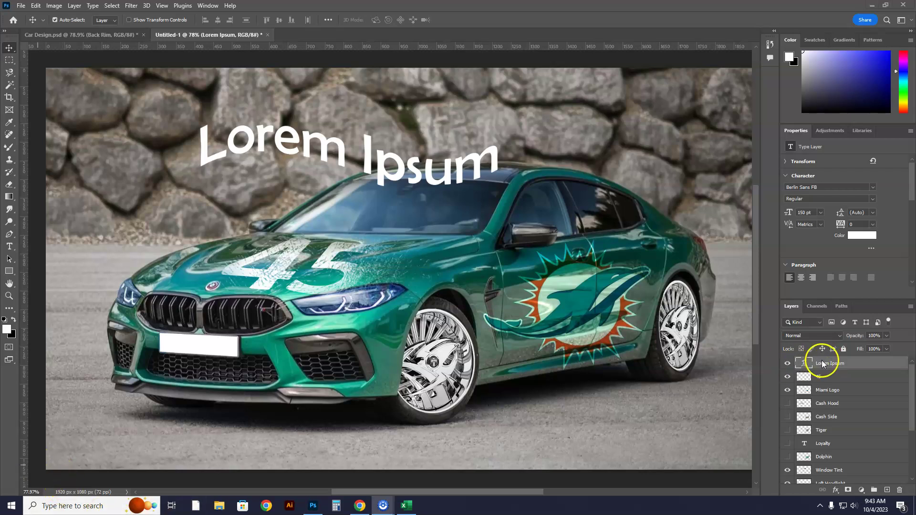
{"action": "left_click", "coordinate": [823, 362]}
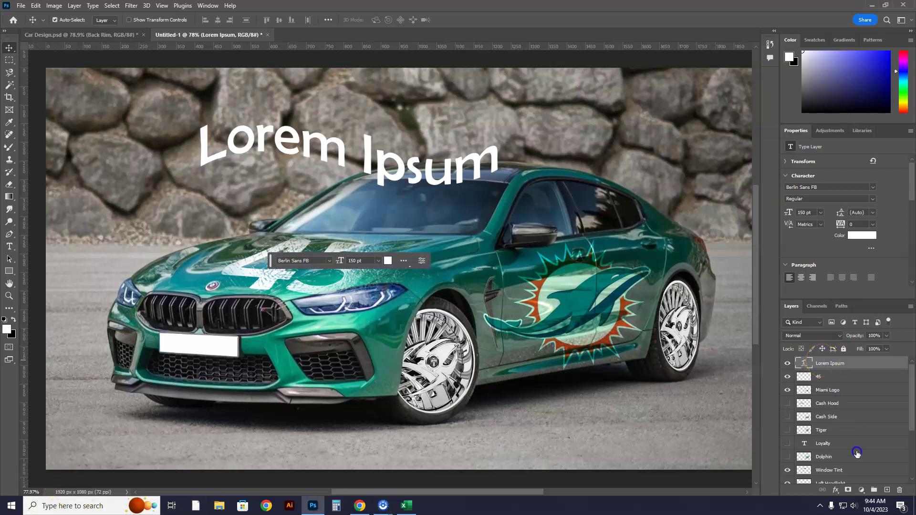
{"action": "left_click_drag", "start_coordinate": [815, 368], "coordinate": [901, 488]}
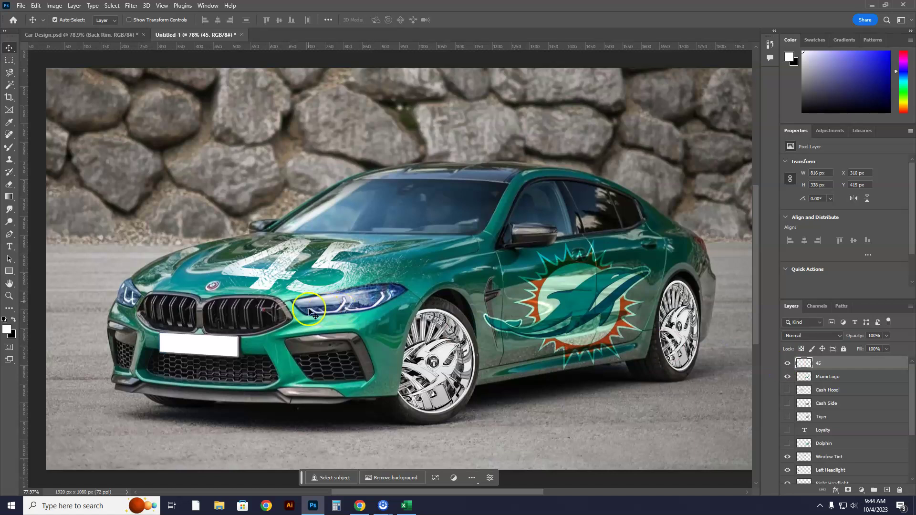
Hide the 45, Miami logo, hood and door money textures and tiger graphic after comparing them.
{"action": "left_click", "coordinate": [787, 363]}
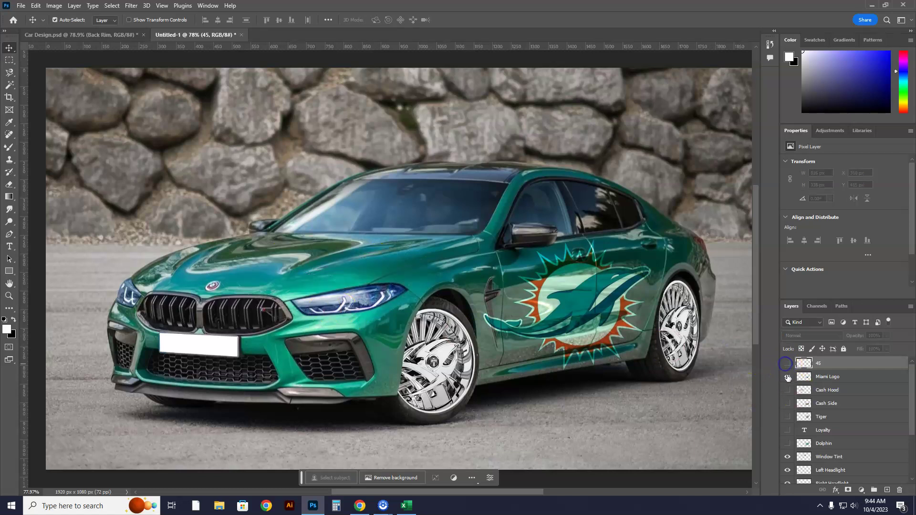
{"action": "left_click", "coordinate": [788, 378]}
{"action": "left_click", "coordinate": [788, 378]}
{"action": "left_click", "coordinate": [788, 378]}
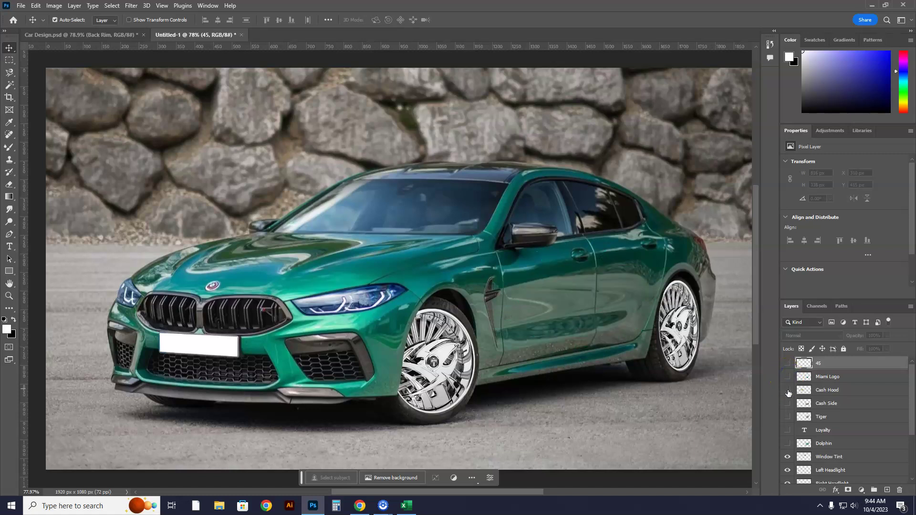
{"action": "left_click", "coordinate": [788, 391]}
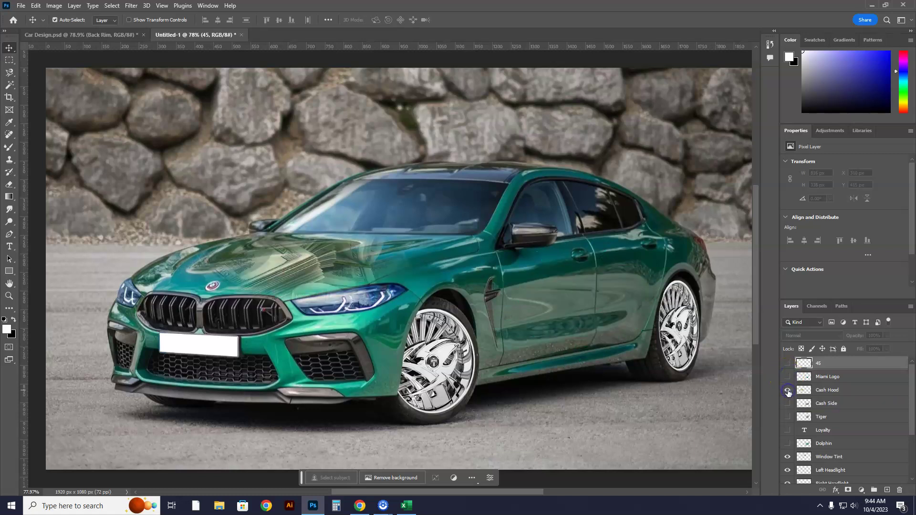
{"action": "left_click", "coordinate": [788, 390]}
{"action": "left_click", "coordinate": [788, 391]}
{"action": "left_click", "coordinate": [788, 404]}
{"action": "left_click", "coordinate": [788, 403]}
{"action": "left_click", "coordinate": [788, 390]}
{"action": "scroll", "coordinate": [790, 409], "scroll_direction": "down", "scroll_amount": 1}
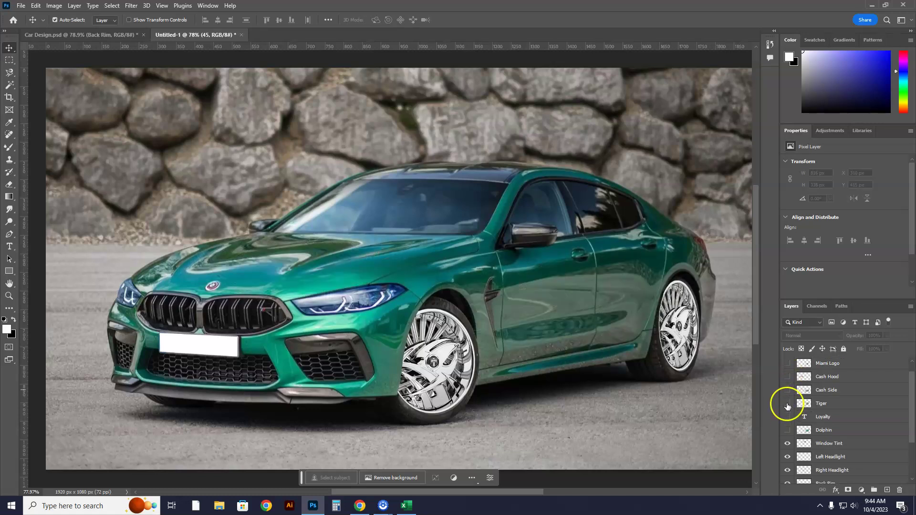
{"action": "left_click", "coordinate": [788, 404]}
{"action": "left_click", "coordinate": [788, 403]}
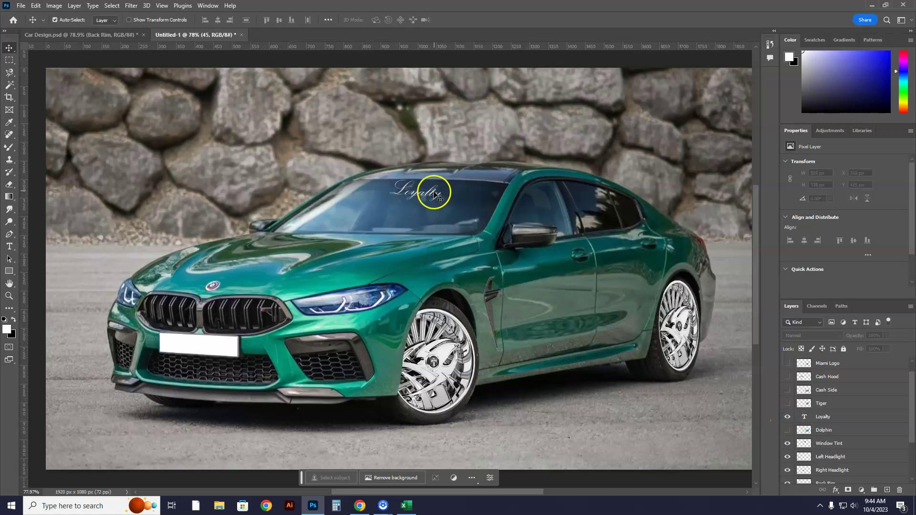
Hide the Loyalty script, drag its layer up beneath 45, and compare the window tint.
{"action": "left_click", "coordinate": [788, 416]}
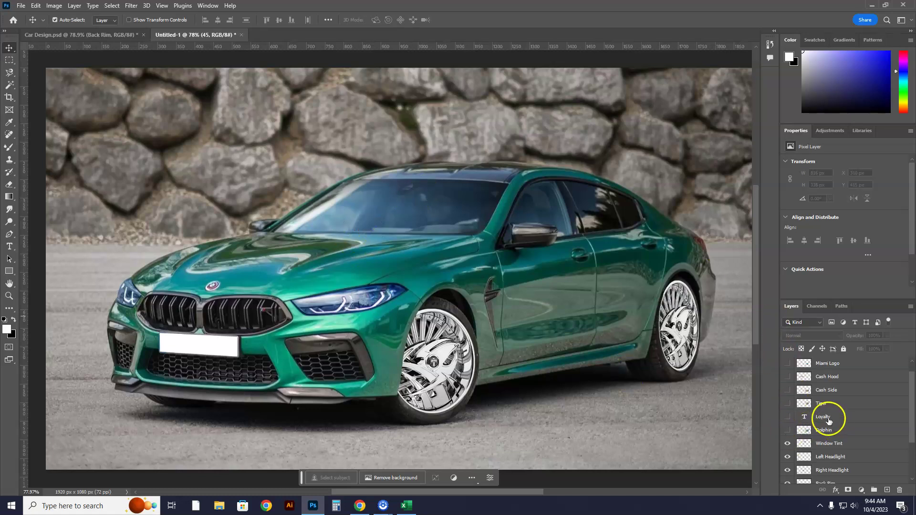
{"action": "left_click_drag", "start_coordinate": [819, 411], "coordinate": [821, 371]}
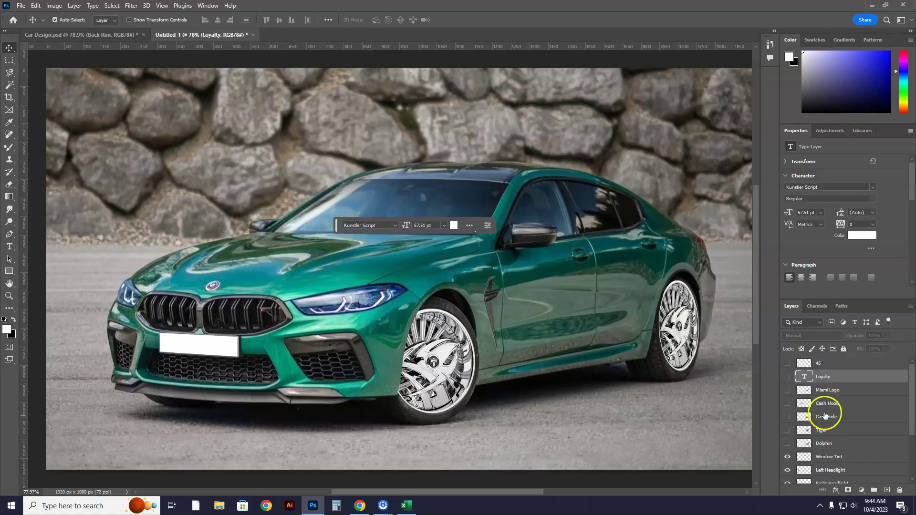
{"action": "scroll", "coordinate": [783, 452], "scroll_direction": "down", "scroll_amount": 1}
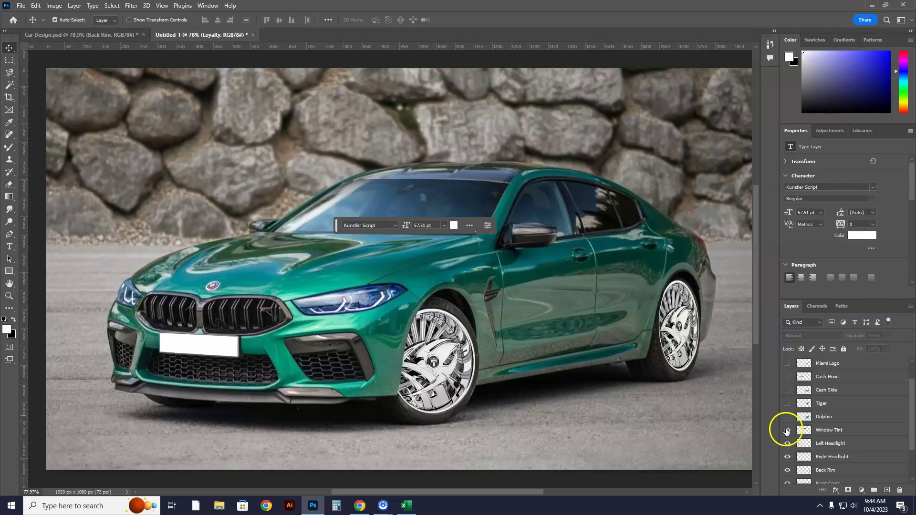
{"action": "left_click", "coordinate": [787, 431]}
{"action": "left_click", "coordinate": [787, 431]}
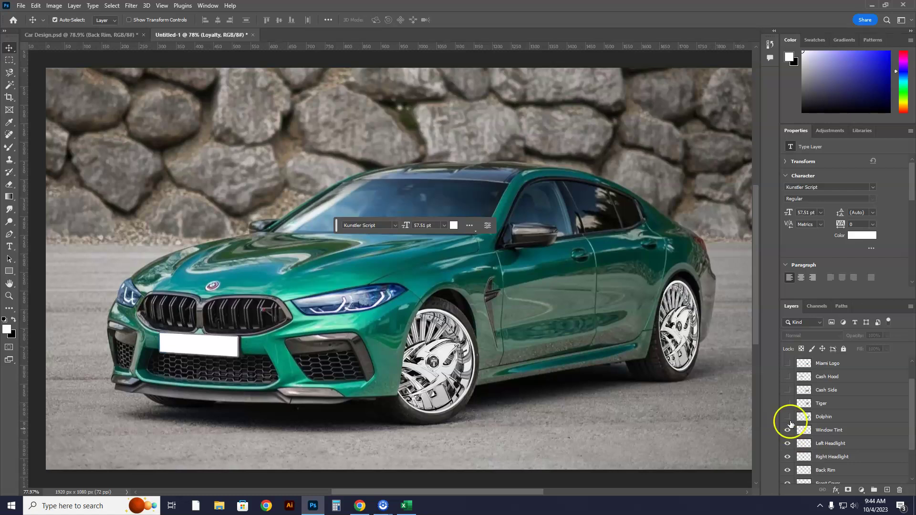
{"action": "scroll", "coordinate": [787, 355], "scroll_direction": "up", "scroll_amount": 2}
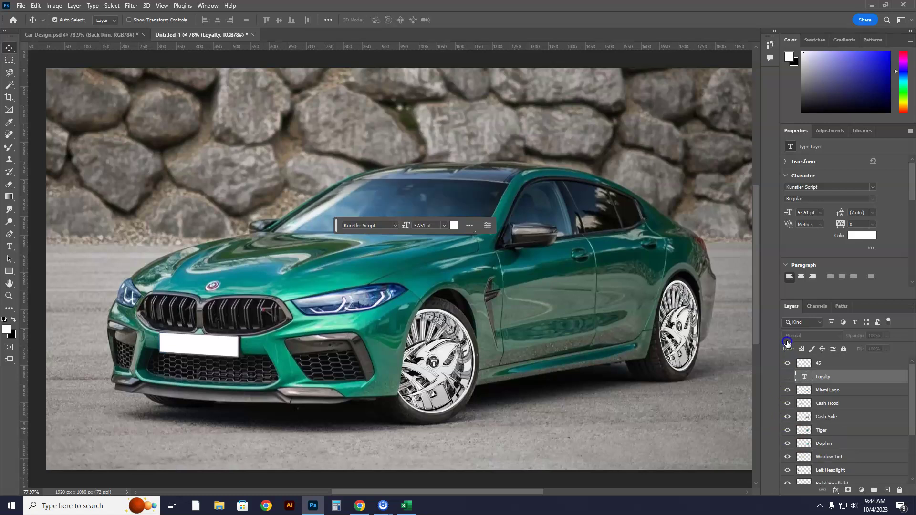
Turn the 45, logo and Loyalty decals back on and move the type bar below the canvas.
{"action": "left_click", "coordinate": [787, 377]}
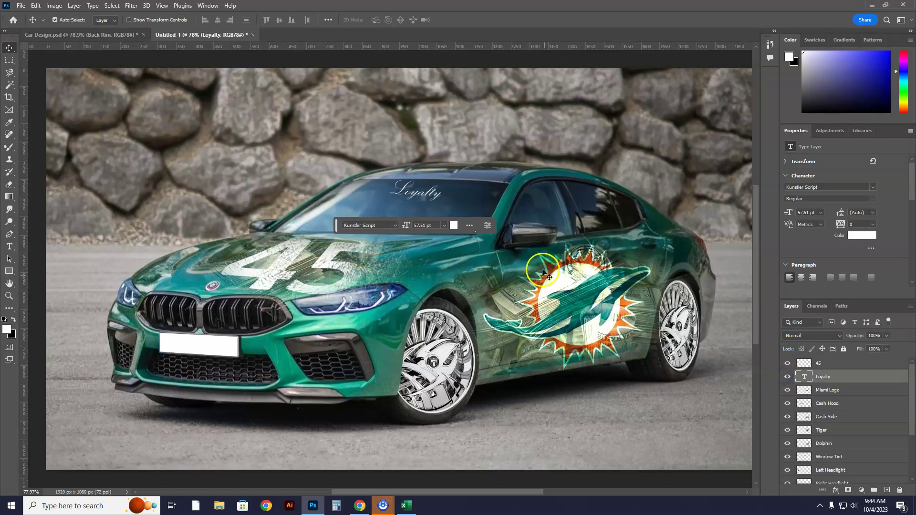
{"action": "scroll", "coordinate": [594, 382], "scroll_direction": "down", "scroll_amount": 1}
{"action": "left_click_drag", "start_coordinate": [339, 211], "coordinate": [286, 464]}
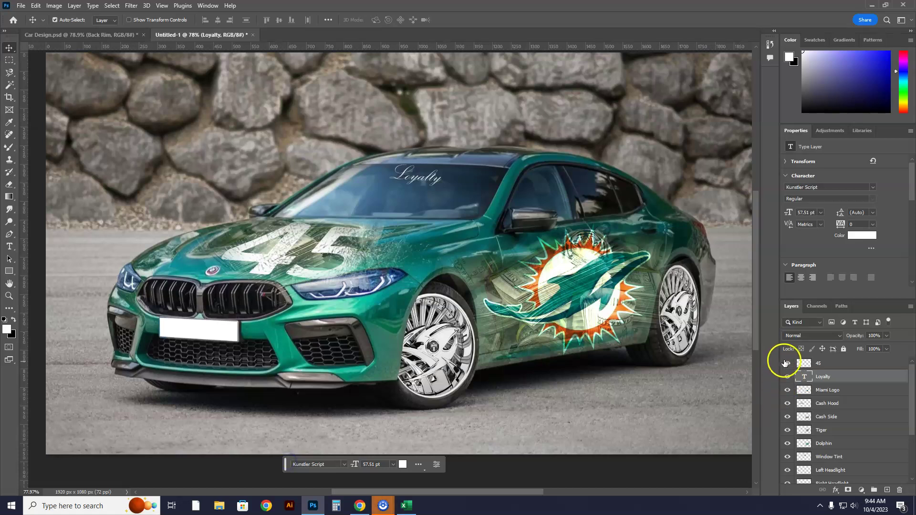
{"action": "mouse_move", "coordinate": [787, 417]}
{"action": "left_mouse_down"}
{"action": "mouse_move", "coordinate": [786, 463]}
{"action": "mouse_move", "coordinate": [797, 434]}
{"action": "mouse_move", "coordinate": [788, 446]}
{"action": "mouse_move", "coordinate": [787, 422]}
{"action": "left_mouse_up"}
{"action": "scroll", "coordinate": [796, 436], "scroll_direction": "down", "scroll_amount": 3}
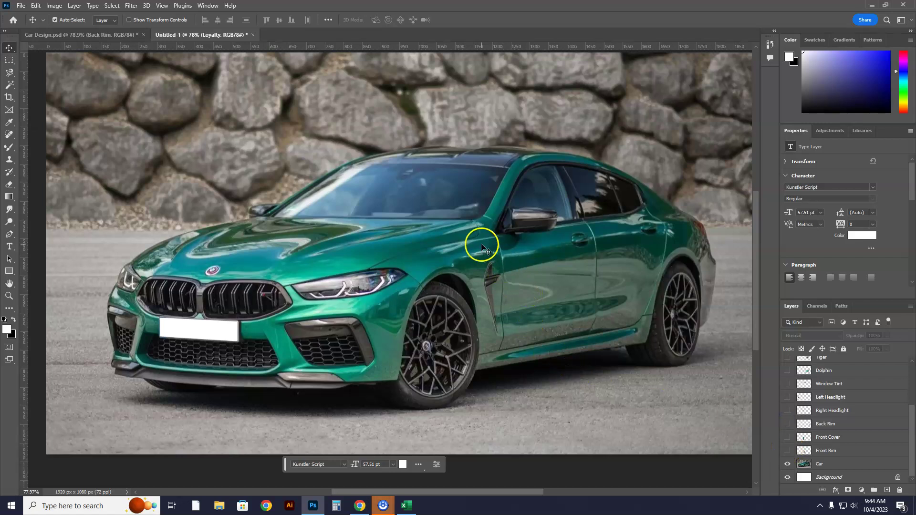
Re-show every decal, including the hood '45', then hide all design layers to reveal the stock BMW.
{"action": "left_click_drag", "start_coordinate": [788, 450], "coordinate": [787, 356]}
{"action": "scroll", "coordinate": [787, 356], "scroll_direction": "up", "scroll_amount": 2}
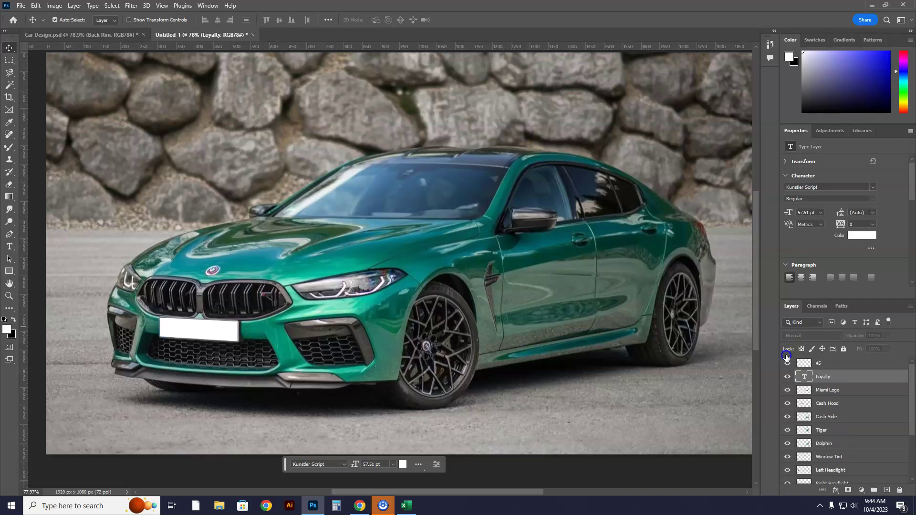
{"action": "left_click", "coordinate": [787, 358]}
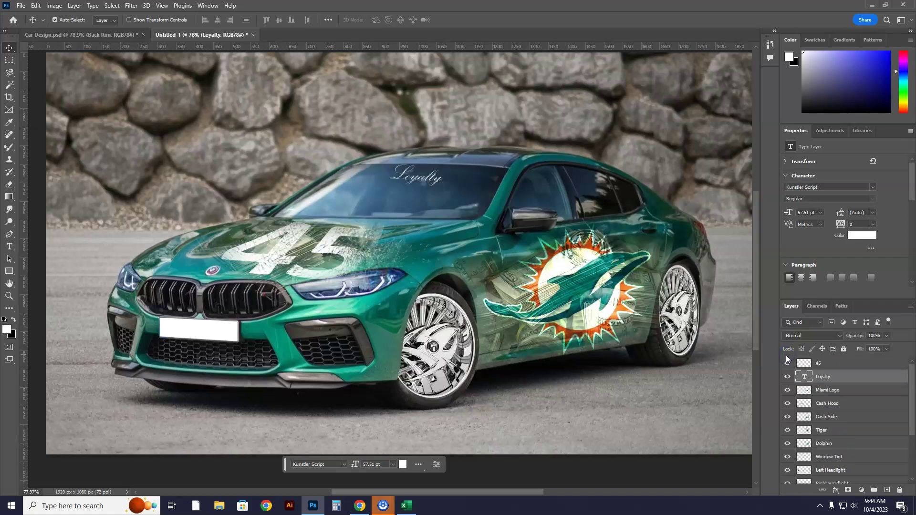
{"action": "left_click", "coordinate": [788, 364]}
{"action": "scroll", "coordinate": [786, 479], "scroll_direction": "down", "scroll_amount": 2}
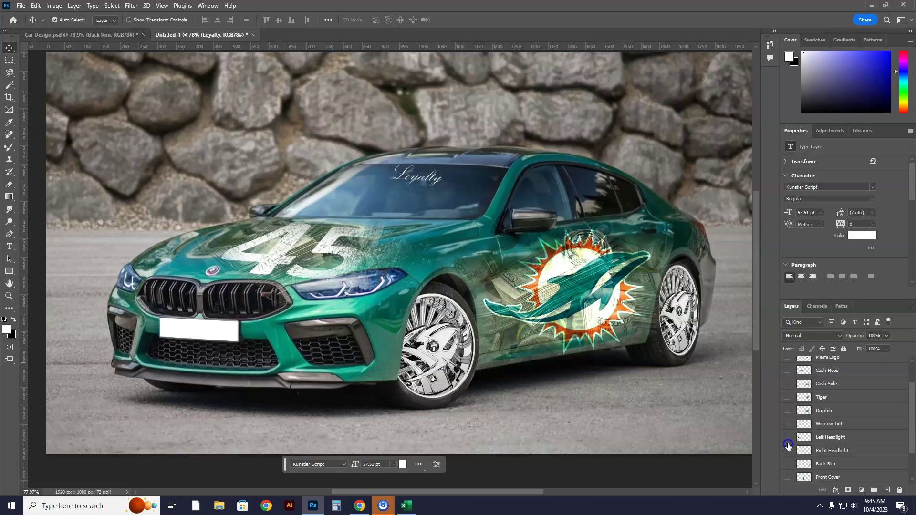
{"action": "left_click", "coordinate": [789, 446]}
{"action": "scroll", "coordinate": [789, 448], "scroll_direction": "down", "scroll_amount": 2}
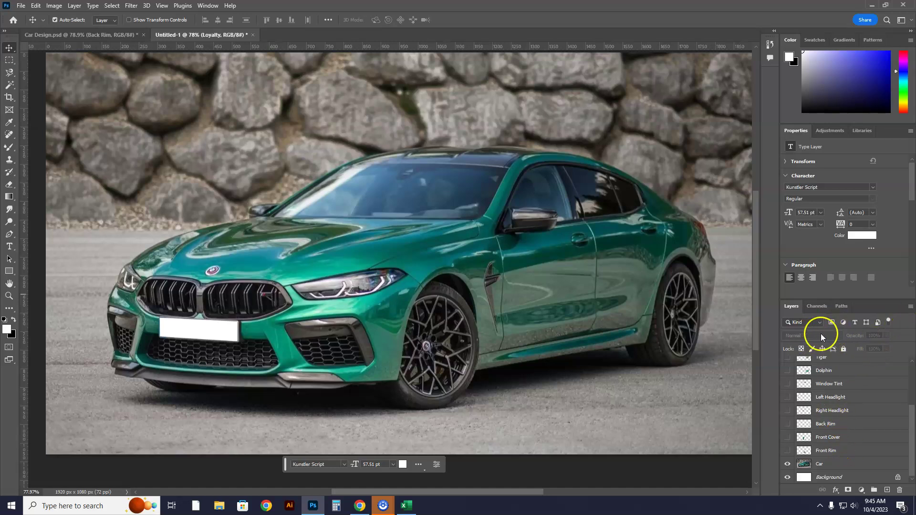
{"action": "left_click", "coordinate": [839, 370]}
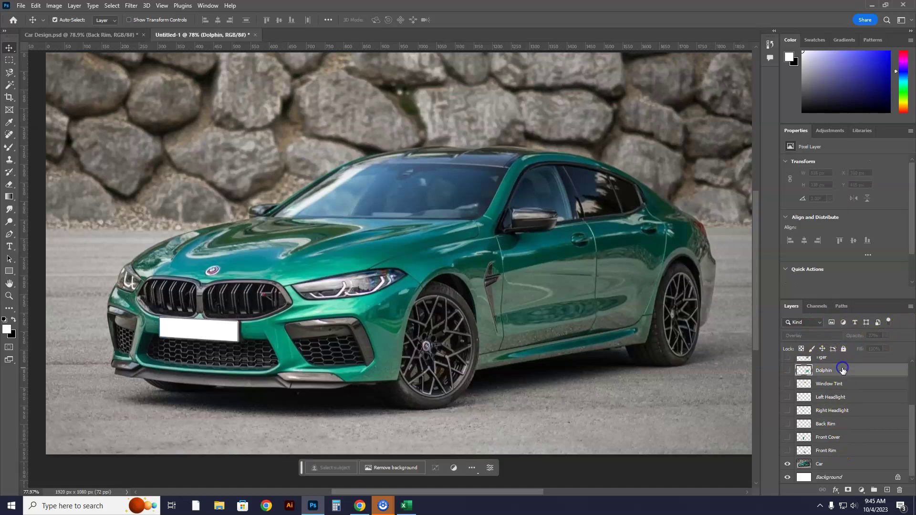
{"action": "left_click", "coordinate": [788, 371]}
{"action": "left_click", "coordinate": [841, 337]}
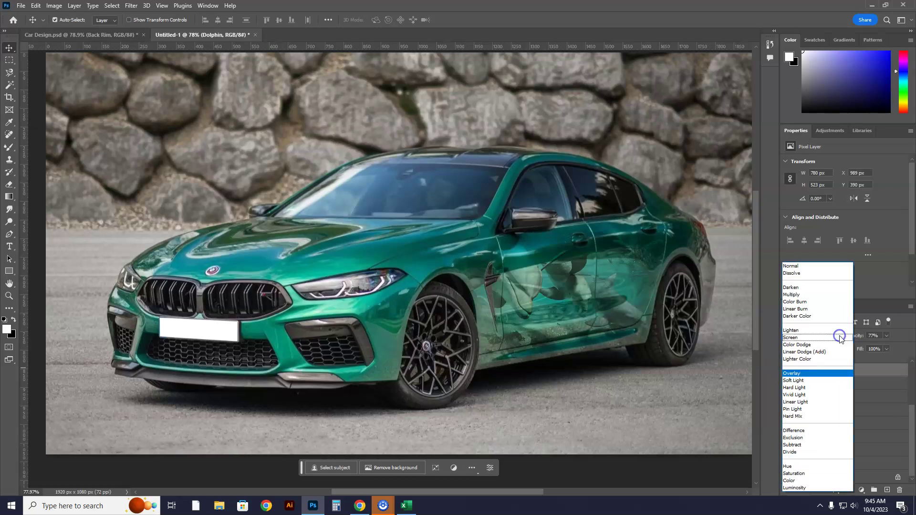
{"action": "left_click", "coordinate": [902, 359]}
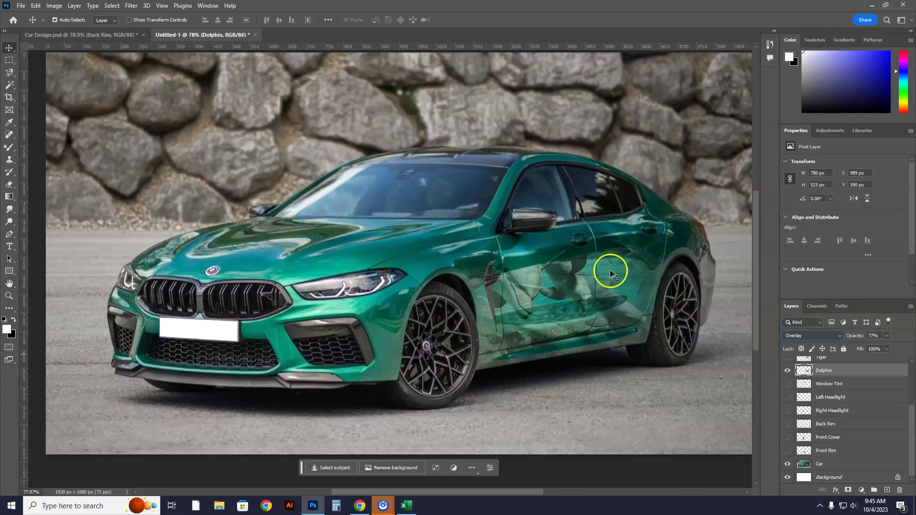
{"action": "left_click", "coordinate": [788, 371]}
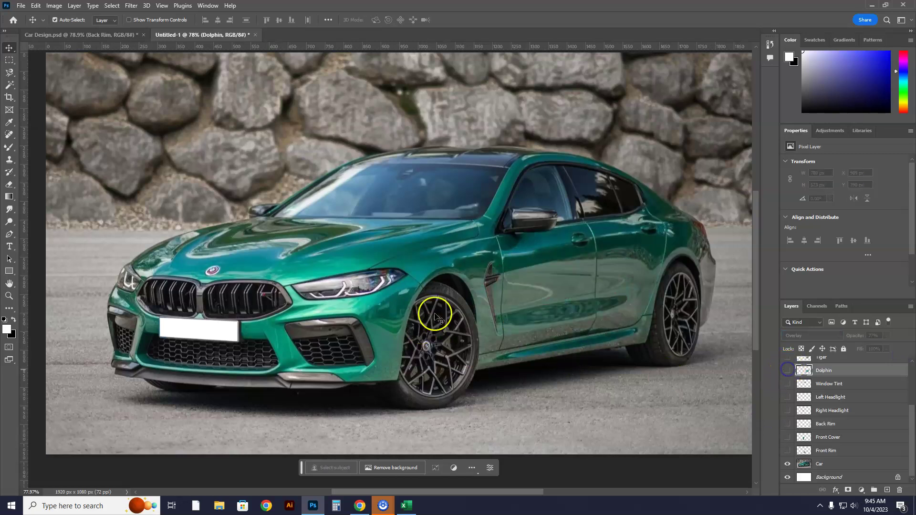